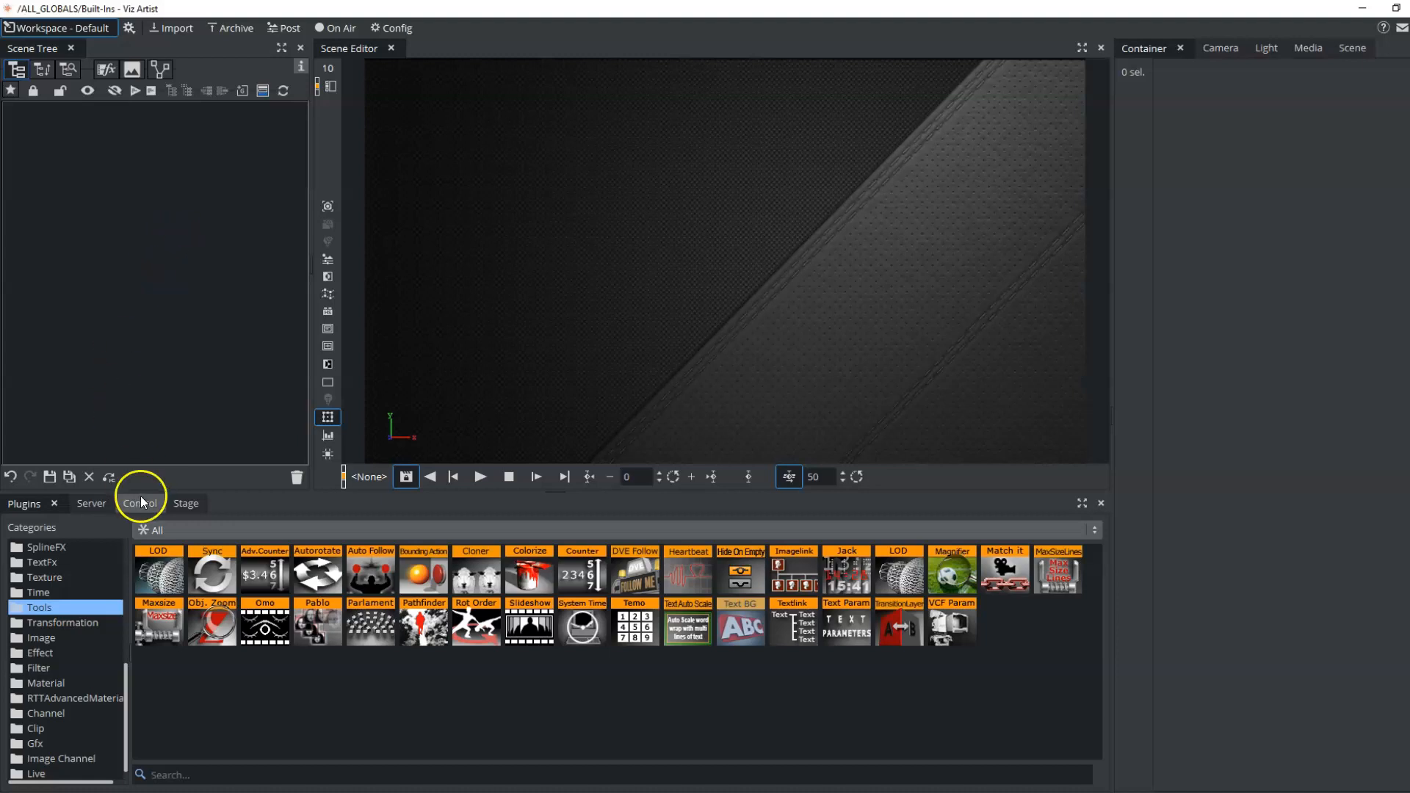
# - Add a text container to the empty scene tree using the Arial-Black font from the ALL_GLOBALS server folder
pyautogui.click(92, 504)
pyautogui.moveTo(164, 603); pyautogui.dragTo(143, 303)
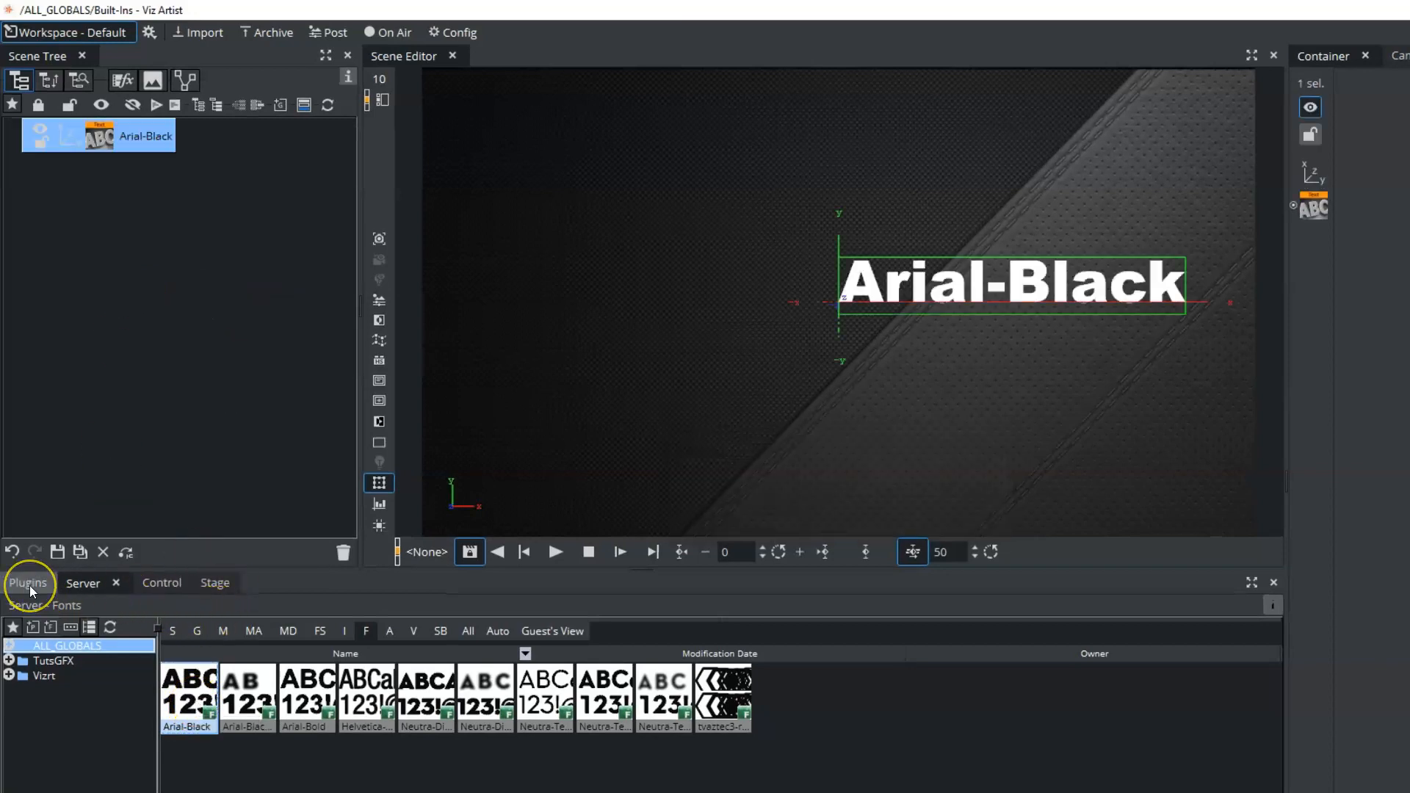
# - Filter the available plugins to show only Geometry Plugins
pyautogui.click(29, 585)
pyautogui.click(209, 619)
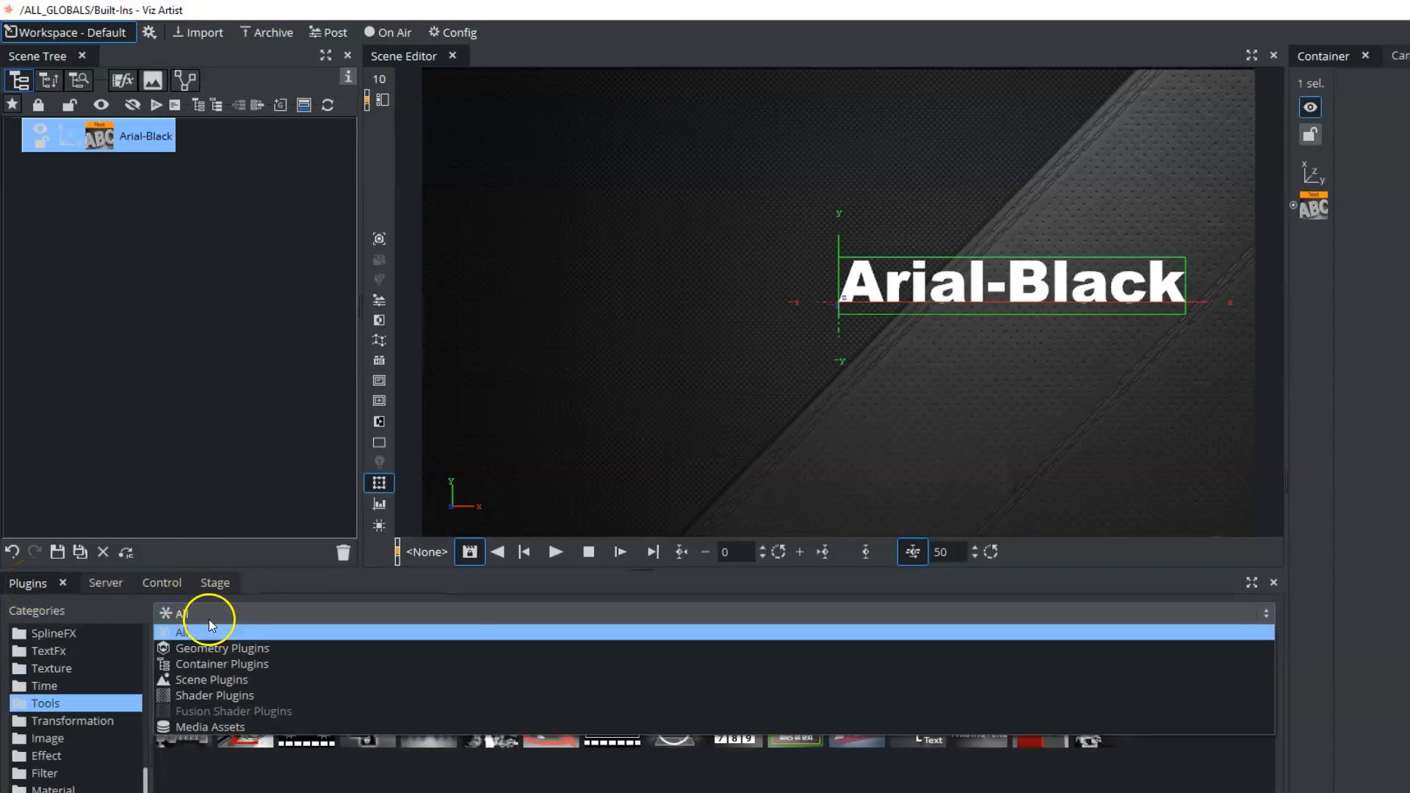
pyautogui.click(204, 641)
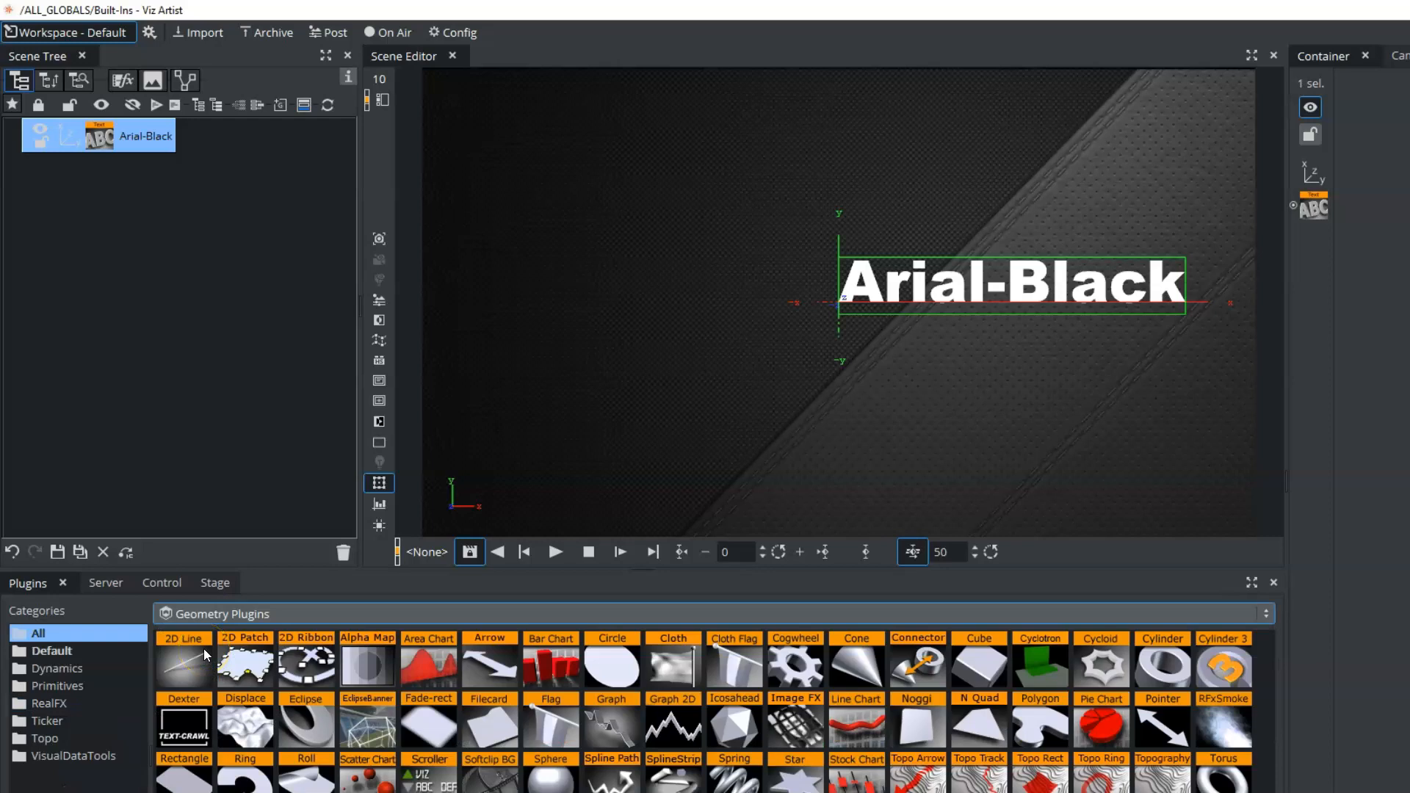
# - Try a Rectangle and a Cube geometry in the scene tree, deleting each one again
pyautogui.moveTo(183, 775); pyautogui.dragTo(158, 279)
pyautogui.moveTo(153, 176); pyautogui.dragTo(342, 552)
pyautogui.moveTo(974, 667); pyautogui.dragTo(139, 248)
pyautogui.click(138, 183)
pyautogui.moveTo(138, 183); pyautogui.dragTo(341, 553)
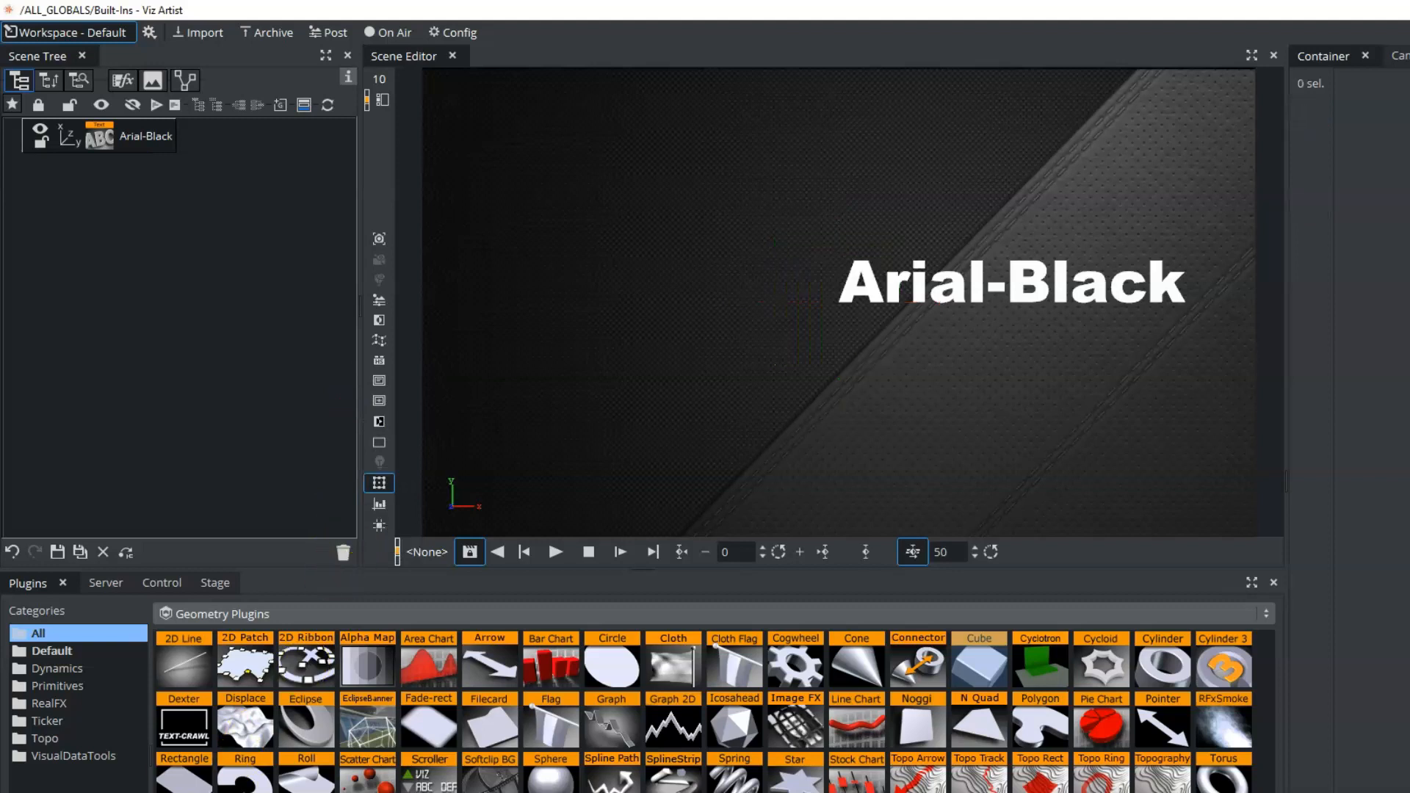
# - Add a Noggi geometry beneath the text container and apply the bright4 material to it
pyautogui.moveTo(915, 727); pyautogui.dragTo(135, 247)
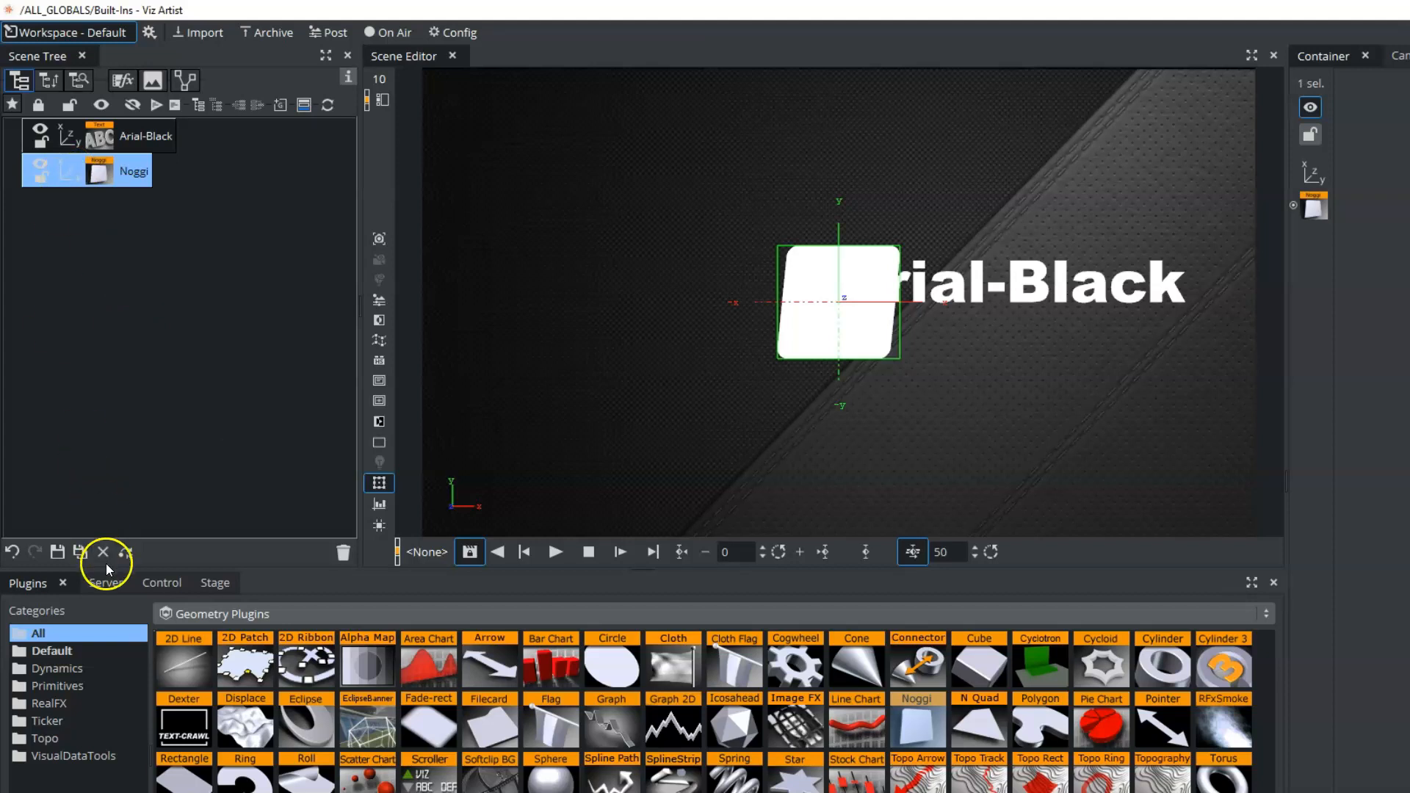
pyautogui.click(112, 587)
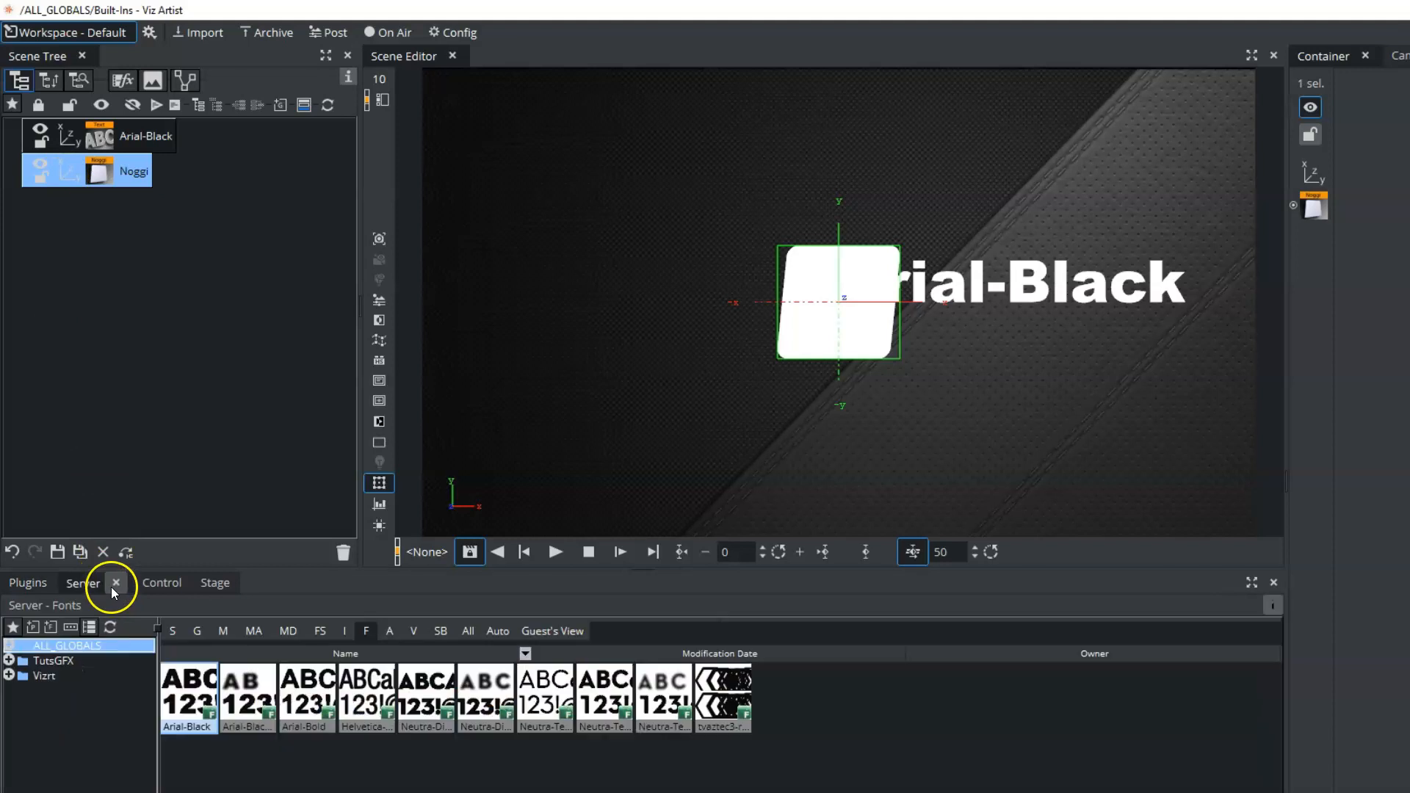
pyautogui.click(224, 631)
pyautogui.moveTo(306, 686); pyautogui.dragTo(158, 172)
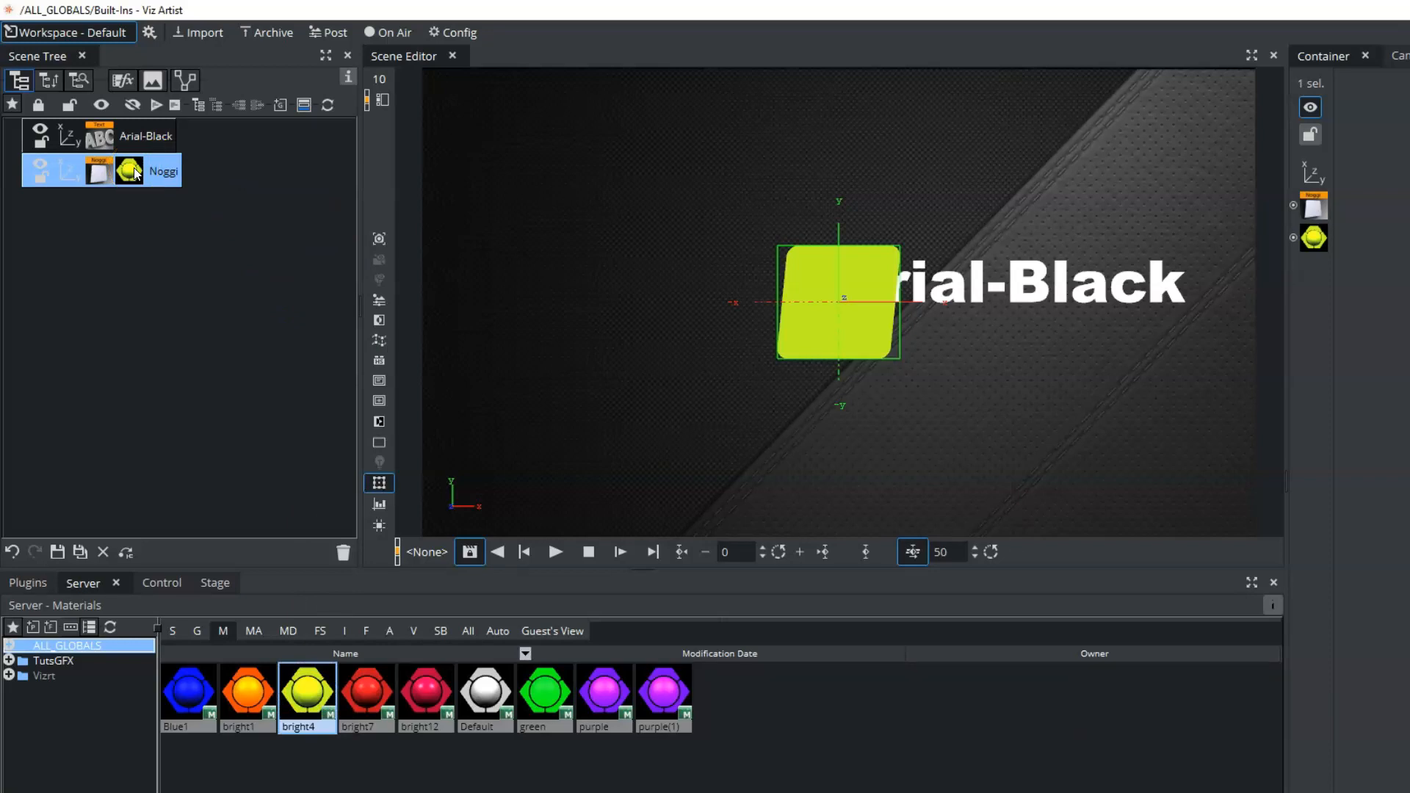
# - Apply the bright12 material to the Arial-Black text and set its ambient, diffuse and specular colors to black
pyautogui.moveTo(420, 696); pyautogui.dragTo(140, 141)
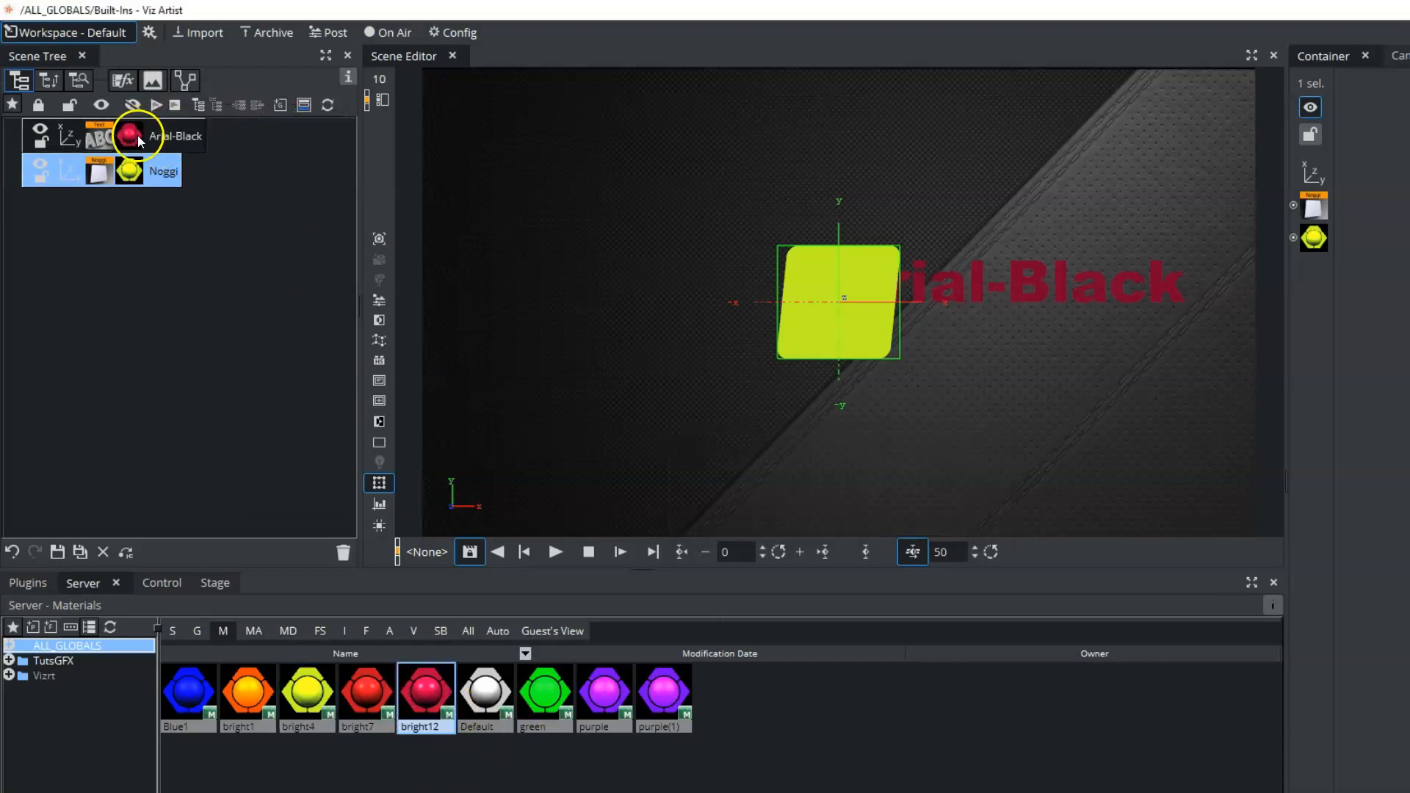
pyautogui.click(139, 141)
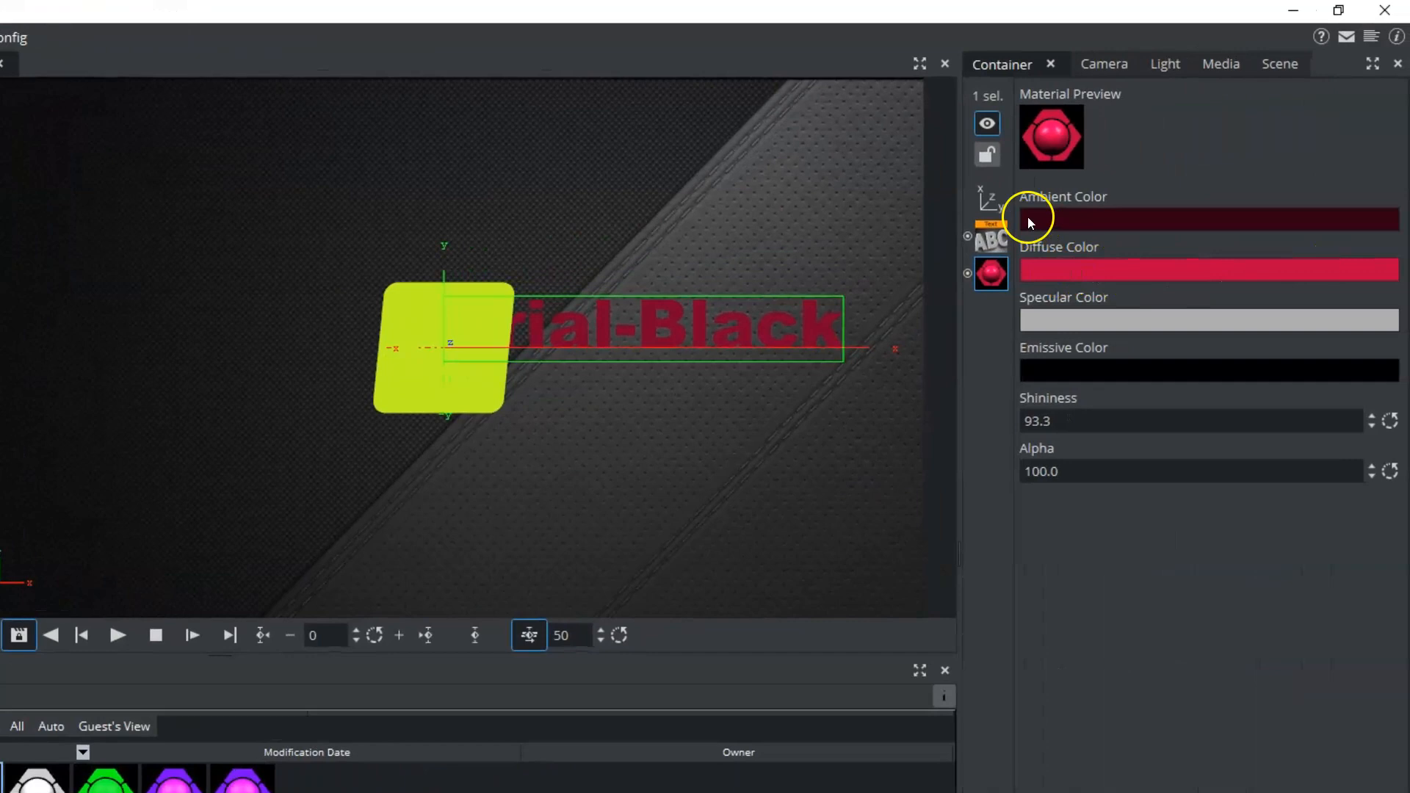
pyautogui.click(1028, 218)
pyautogui.moveTo(1067, 310)
pyautogui.mouseDown()
pyautogui.moveTo(1087, 354)
pyautogui.moveTo(1085, 443)
pyautogui.mouseUp()
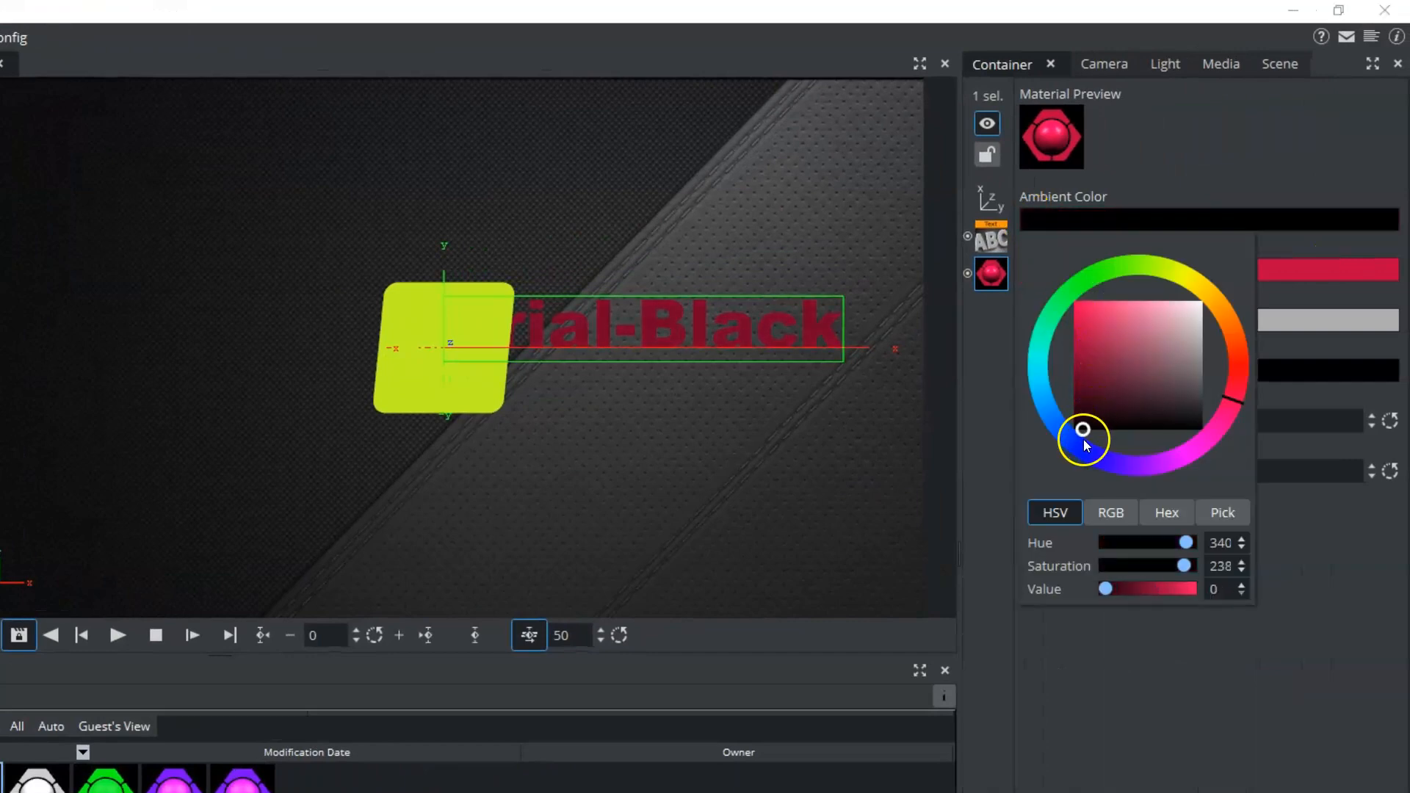
pyautogui.click(1063, 217)
pyautogui.click(1060, 210)
pyautogui.moveTo(1046, 221); pyautogui.dragTo(1052, 274)
pyautogui.moveTo(1059, 327); pyautogui.dragTo(1059, 325)
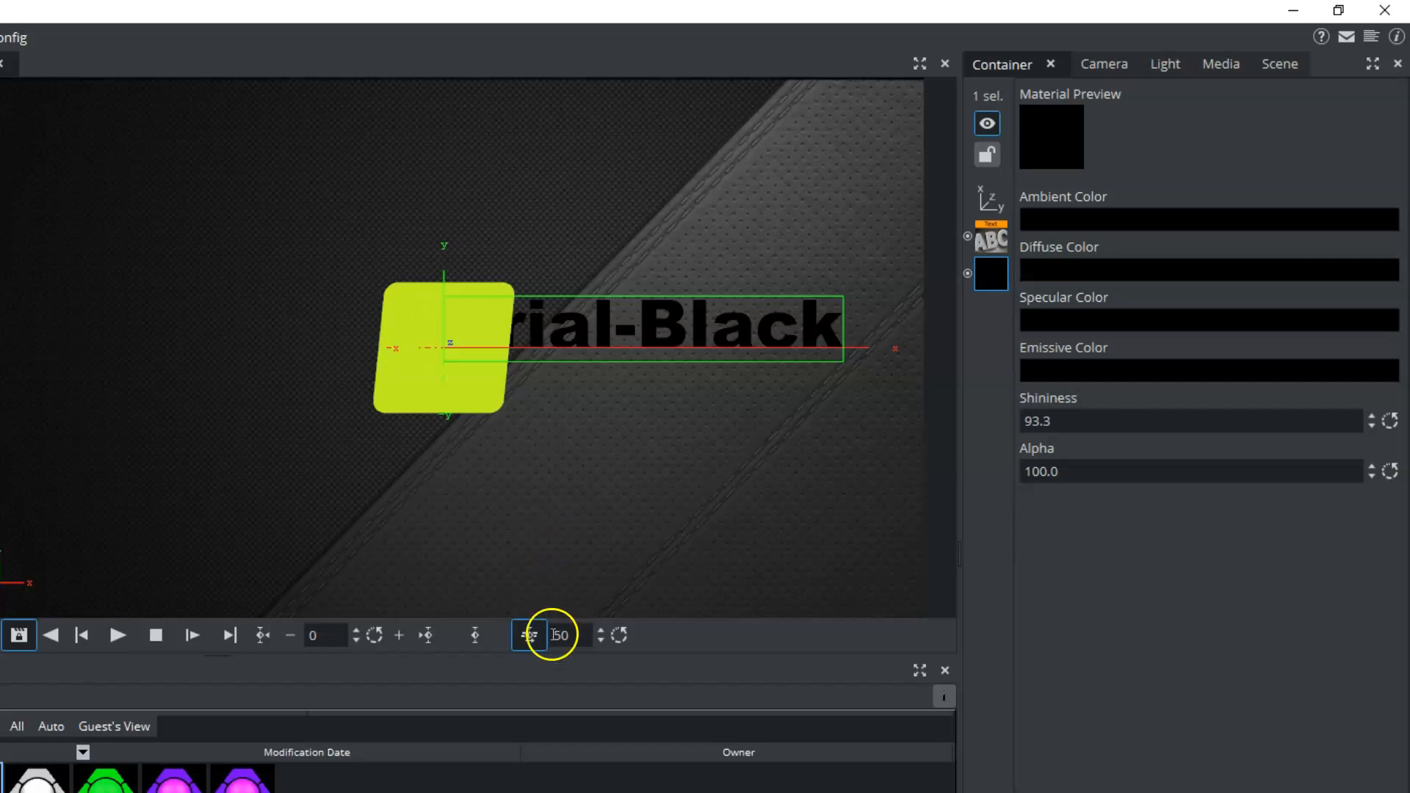
# - Append "sdfsadf" to the wording of the Arial-Black text
pyautogui.click(991, 237)
pyautogui.click(1210, 141)
pyautogui.write('sdfsadf')
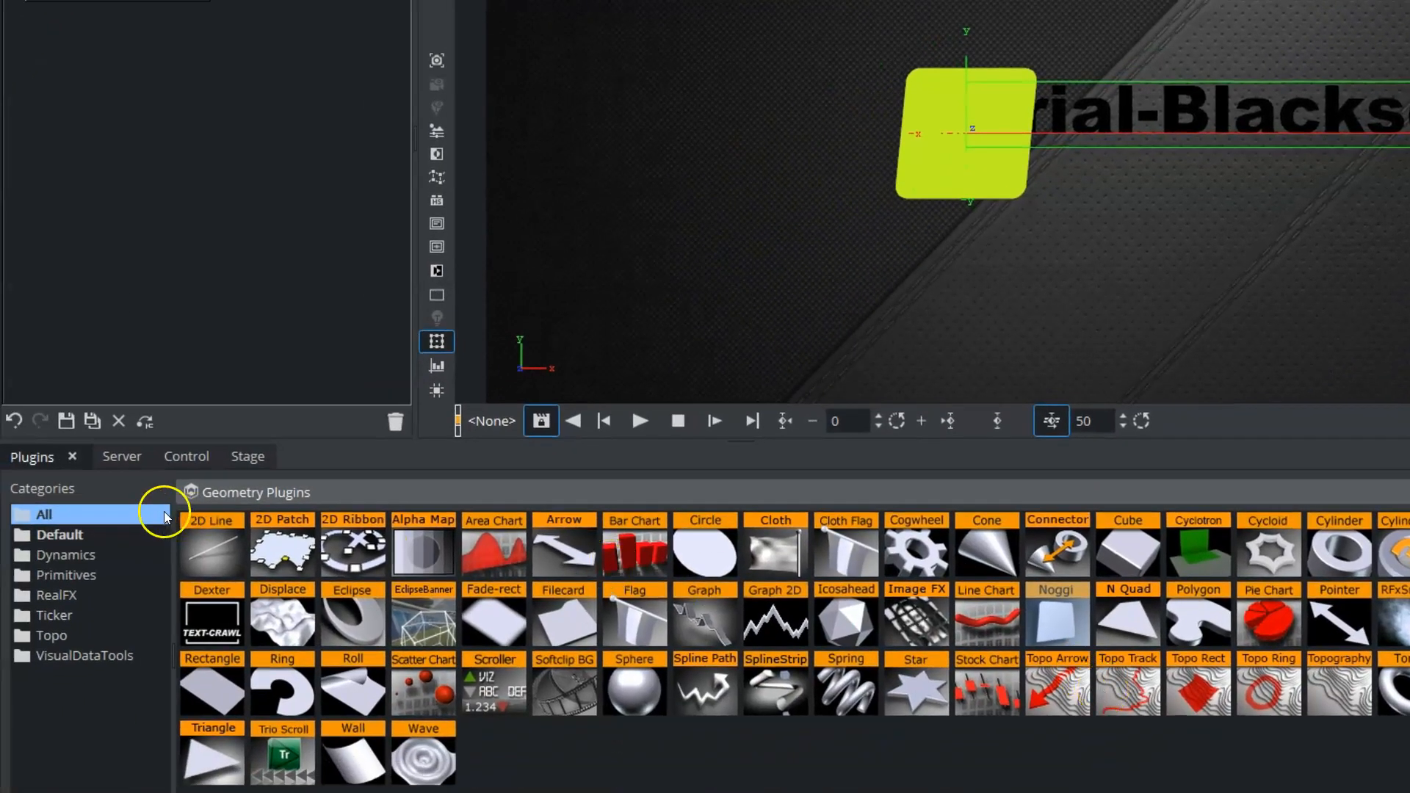
# - List all plugin types, find Text BG in the Tools category and apply it to the Noggi container
pyautogui.click(289, 496)
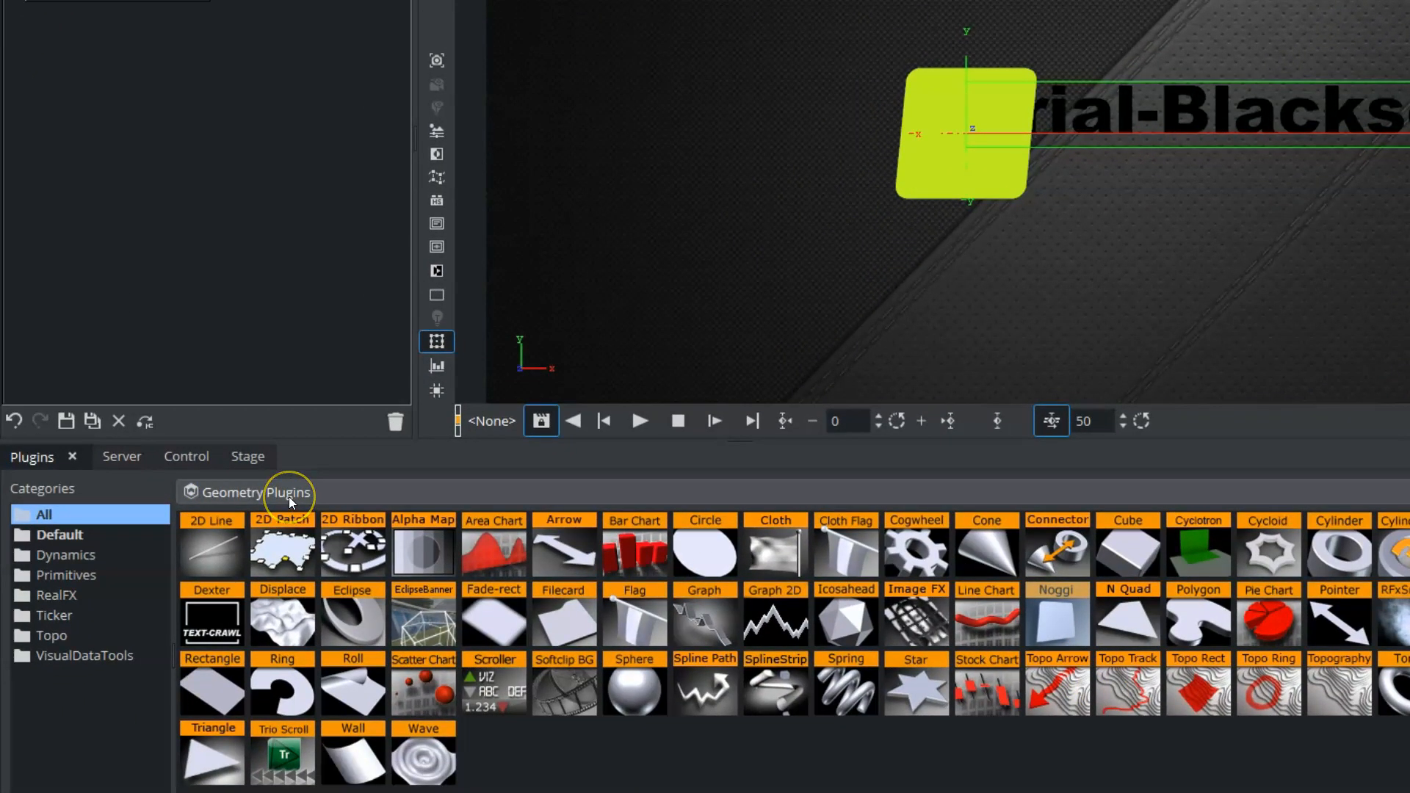
pyautogui.click(271, 515)
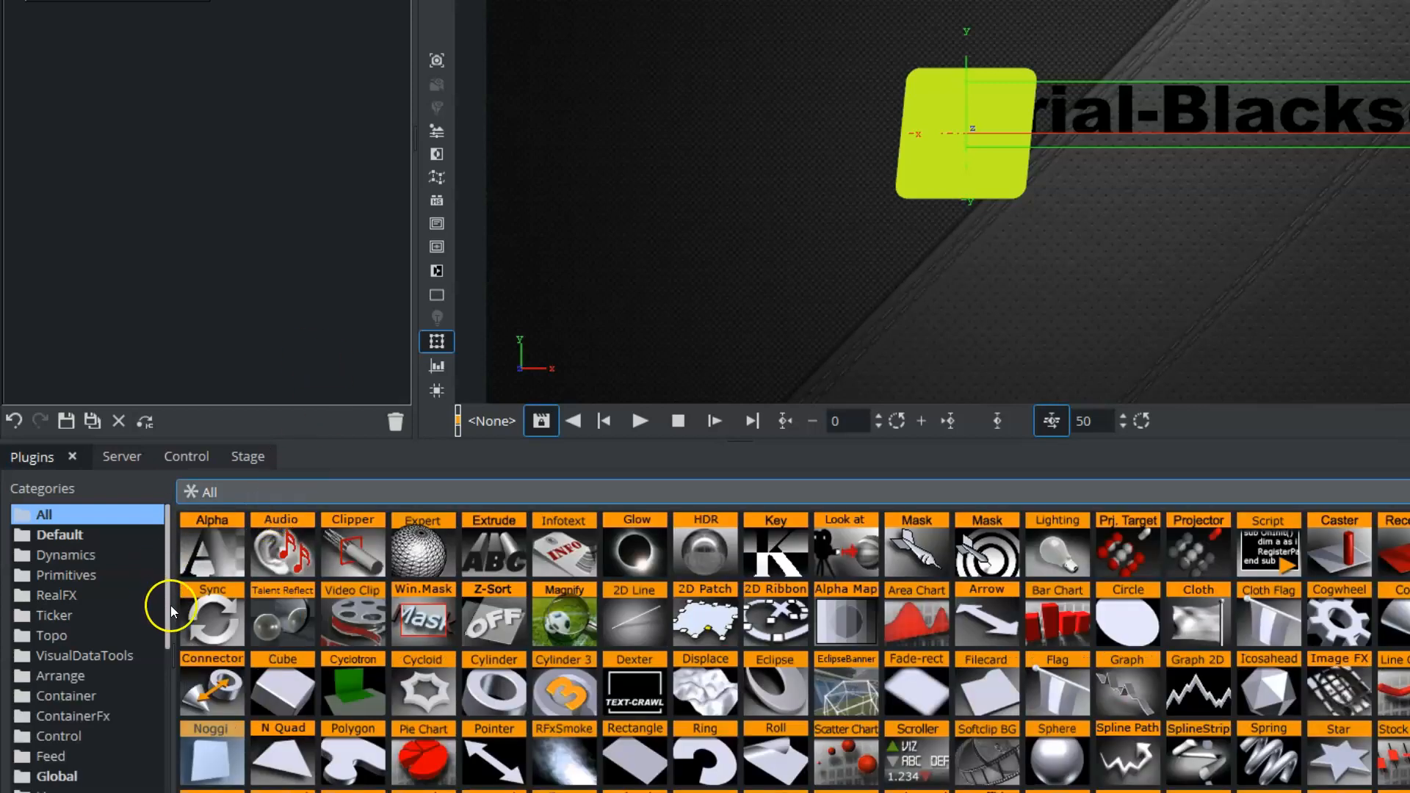
pyautogui.moveTo(161, 650); pyautogui.dragTo(155, 758)
pyautogui.click(53, 682)
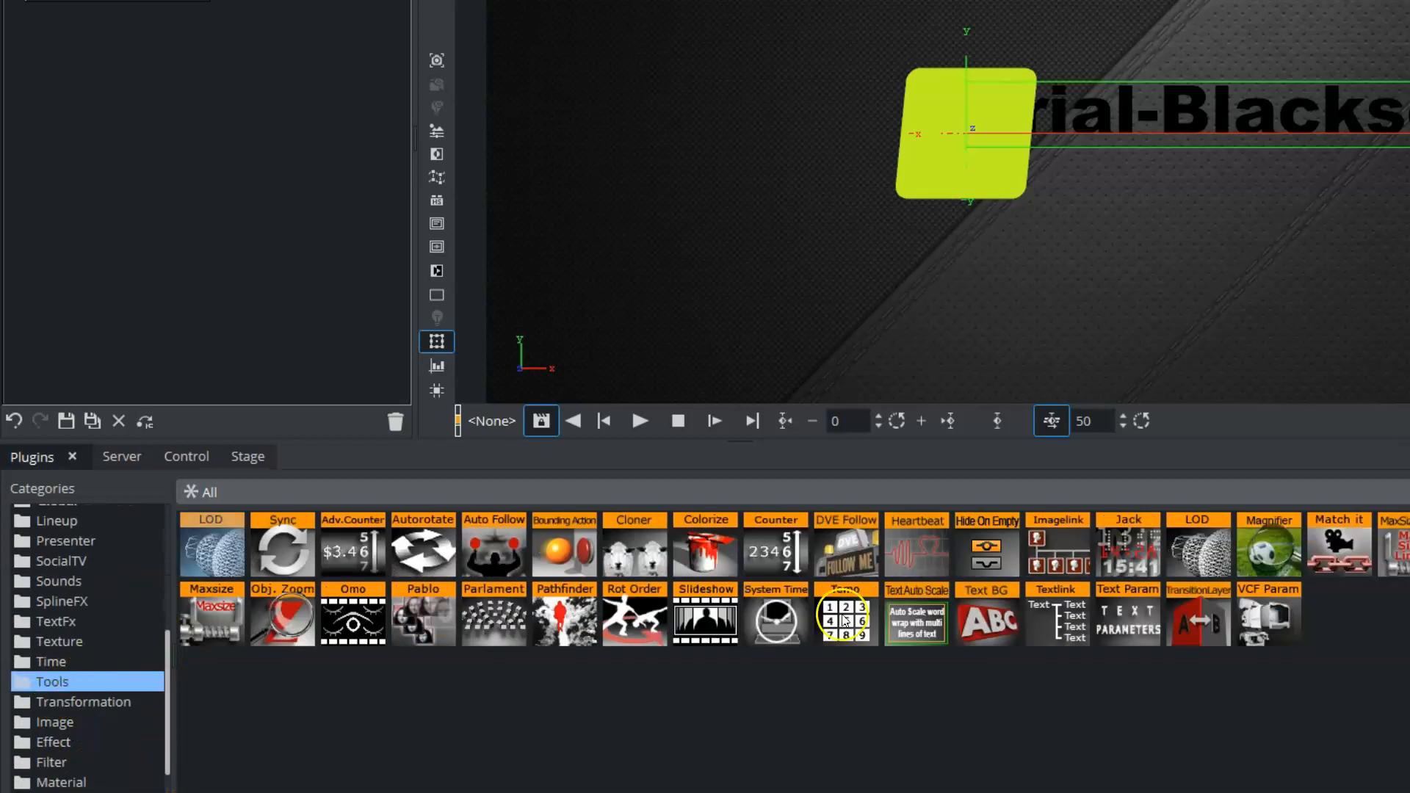
pyautogui.moveTo(975, 630); pyautogui.dragTo(291, 79)
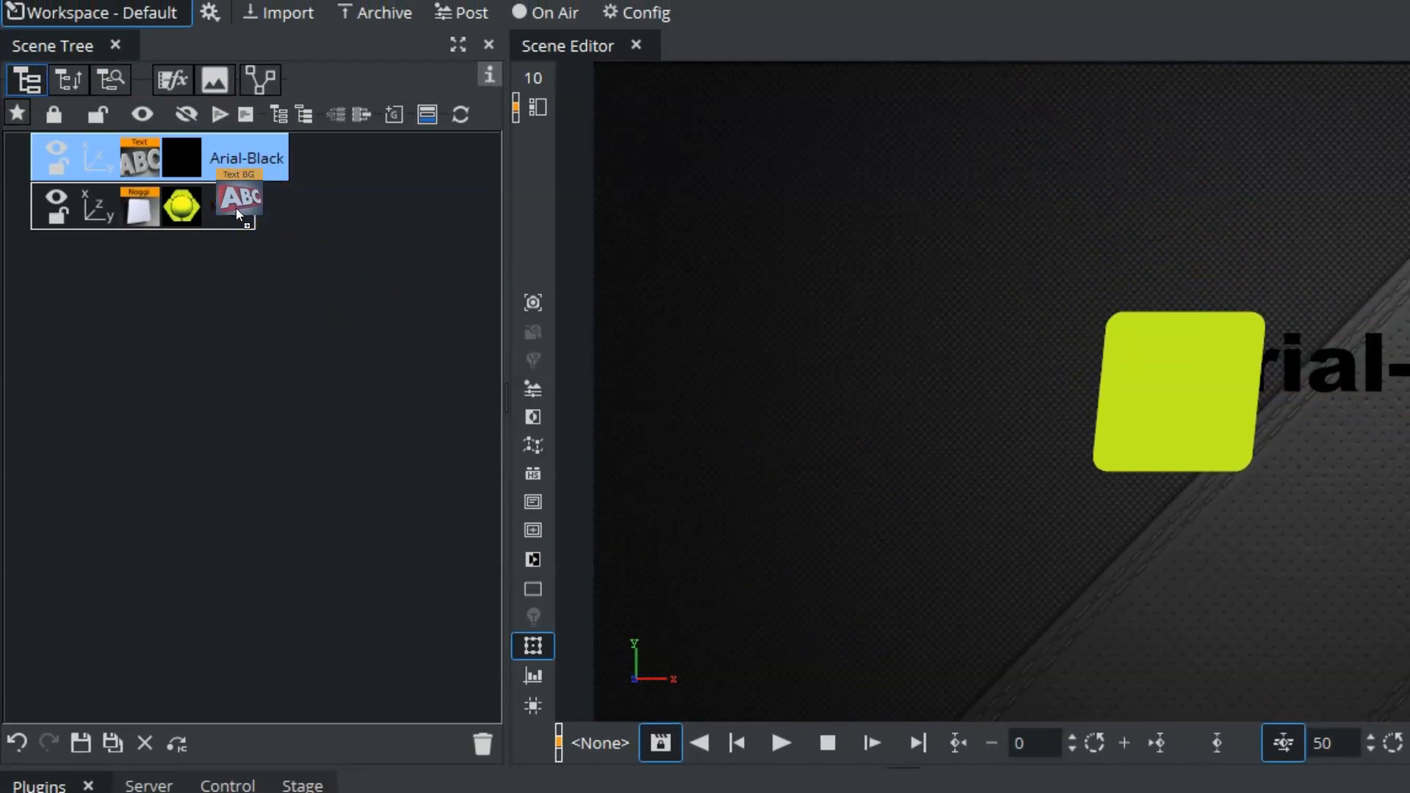
pyautogui.moveTo(235, 209); pyautogui.dragTo(235, 209)
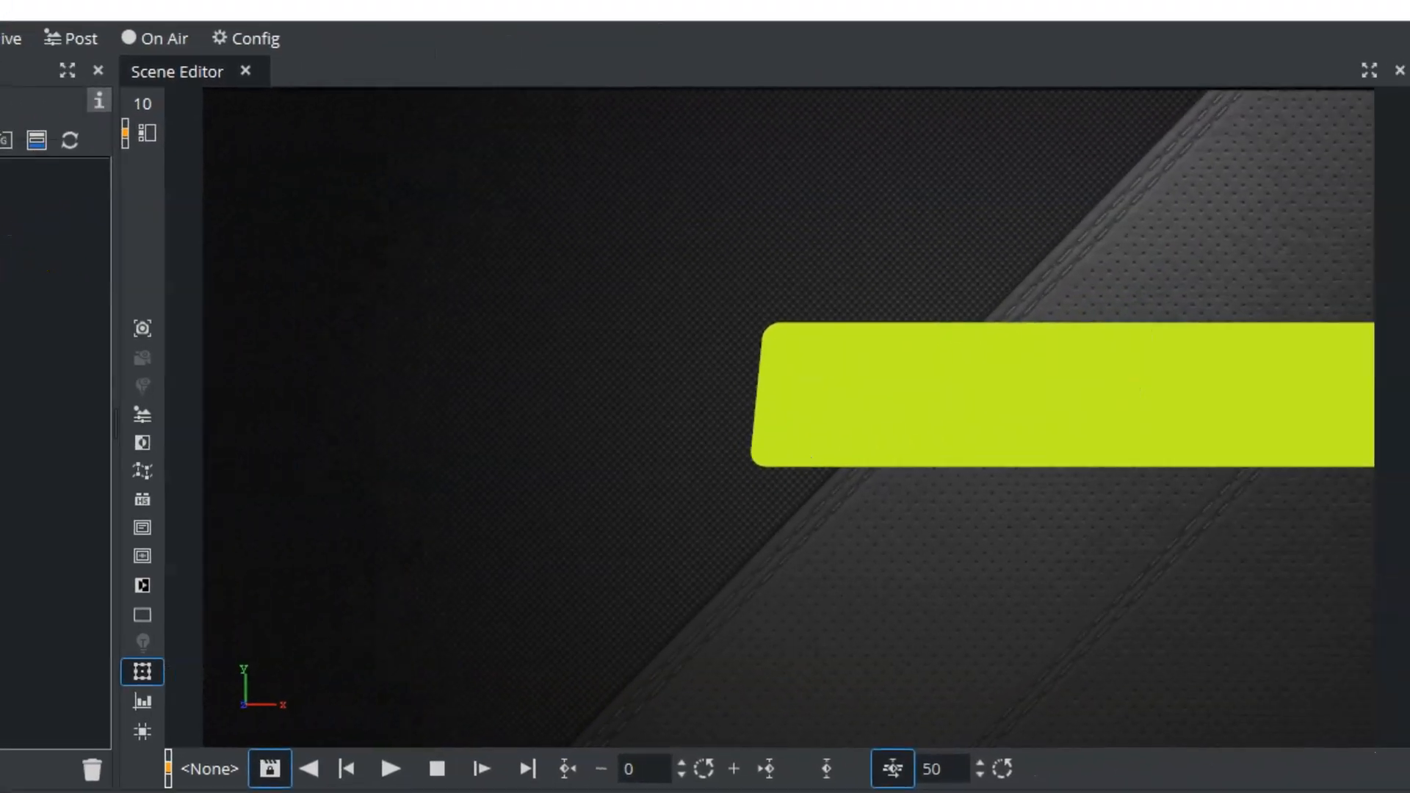
# - Create a new group and place both the Arial-Black and Noggi containers inside it
pyautogui.keyDown('ctrl'); pyautogui.click(2, 242); pyautogui.keyUp('ctrl')
pyautogui.click(129, 150)
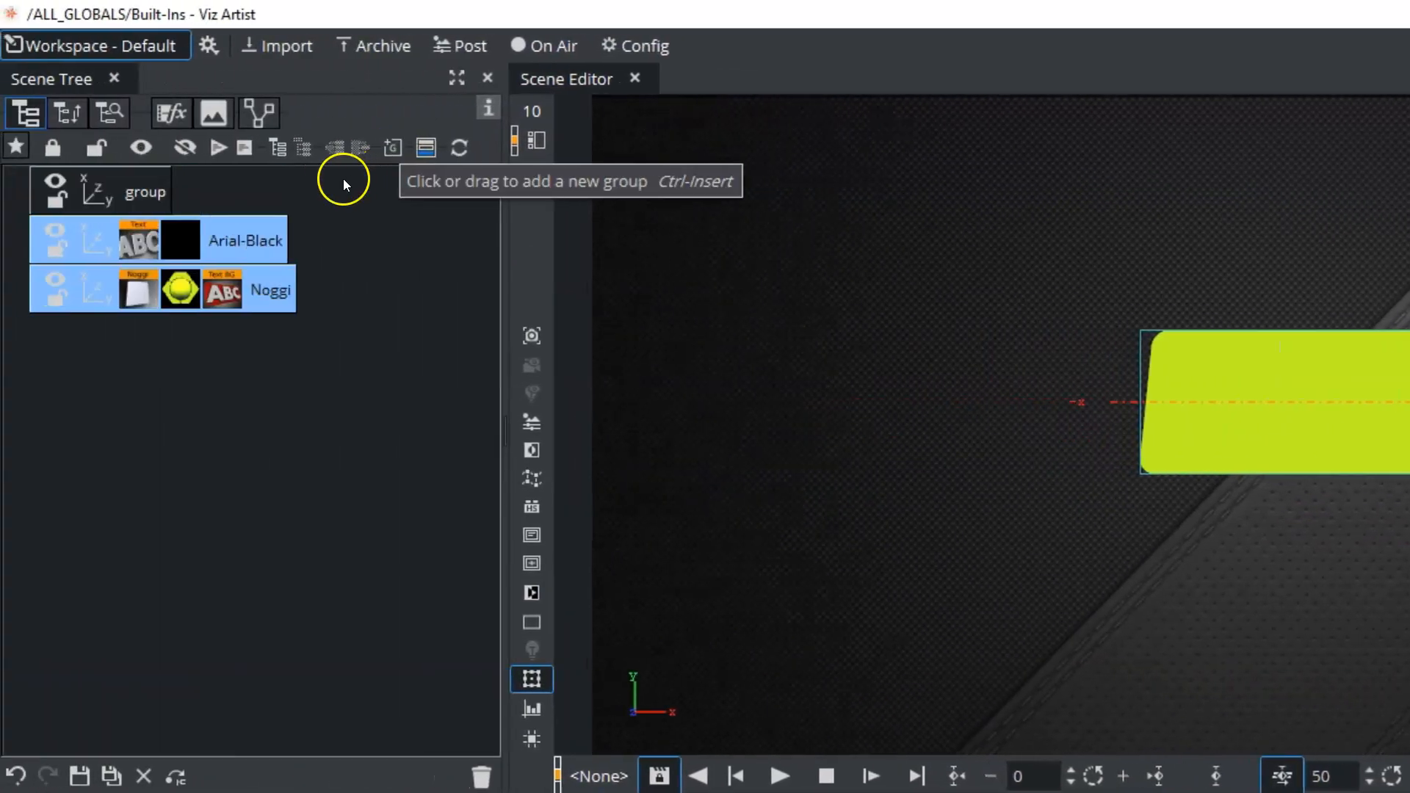
pyautogui.moveTo(261, 241); pyautogui.dragTo(147, 187)
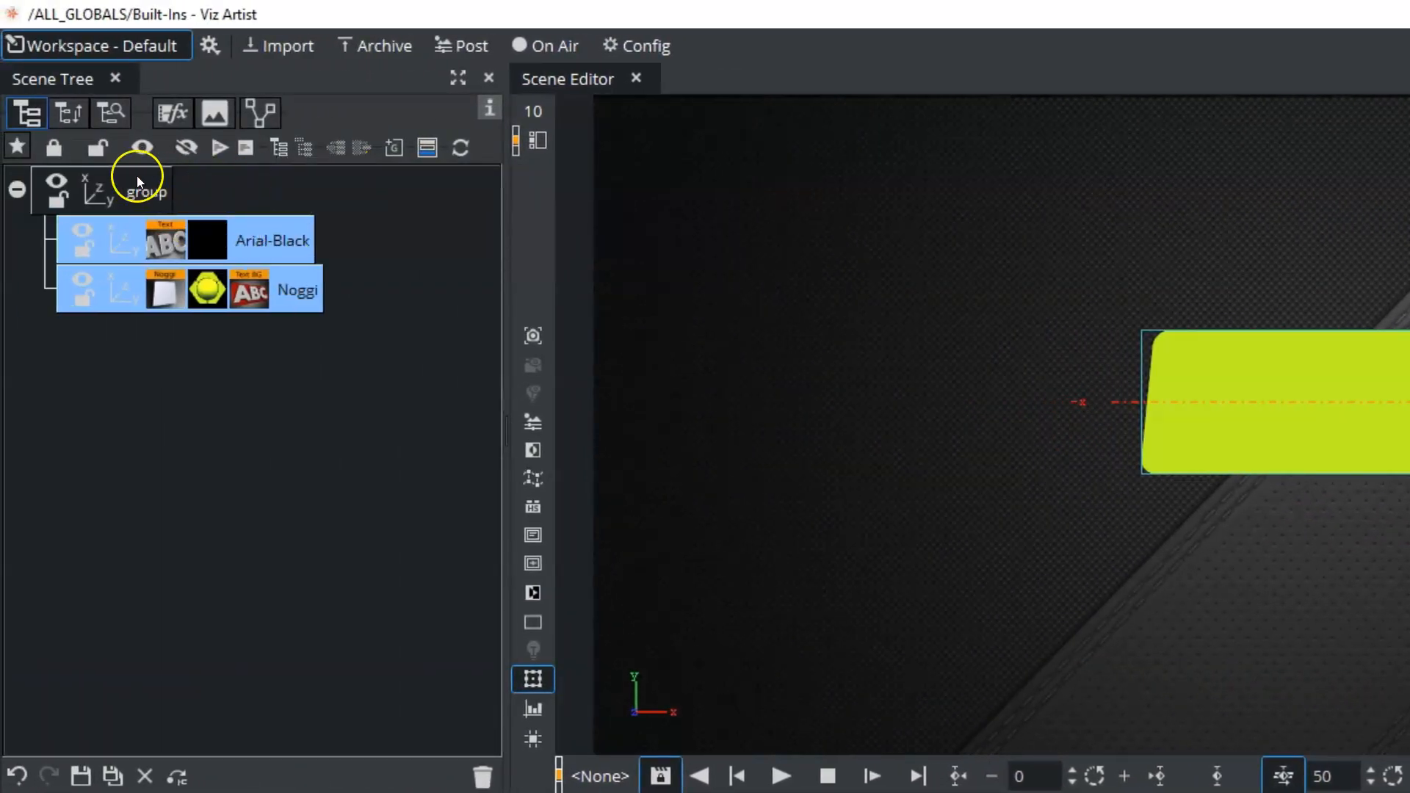
# - Set the Noggi container's Z position to -1.0 so it sits behind the text
pyautogui.click(91, 189)
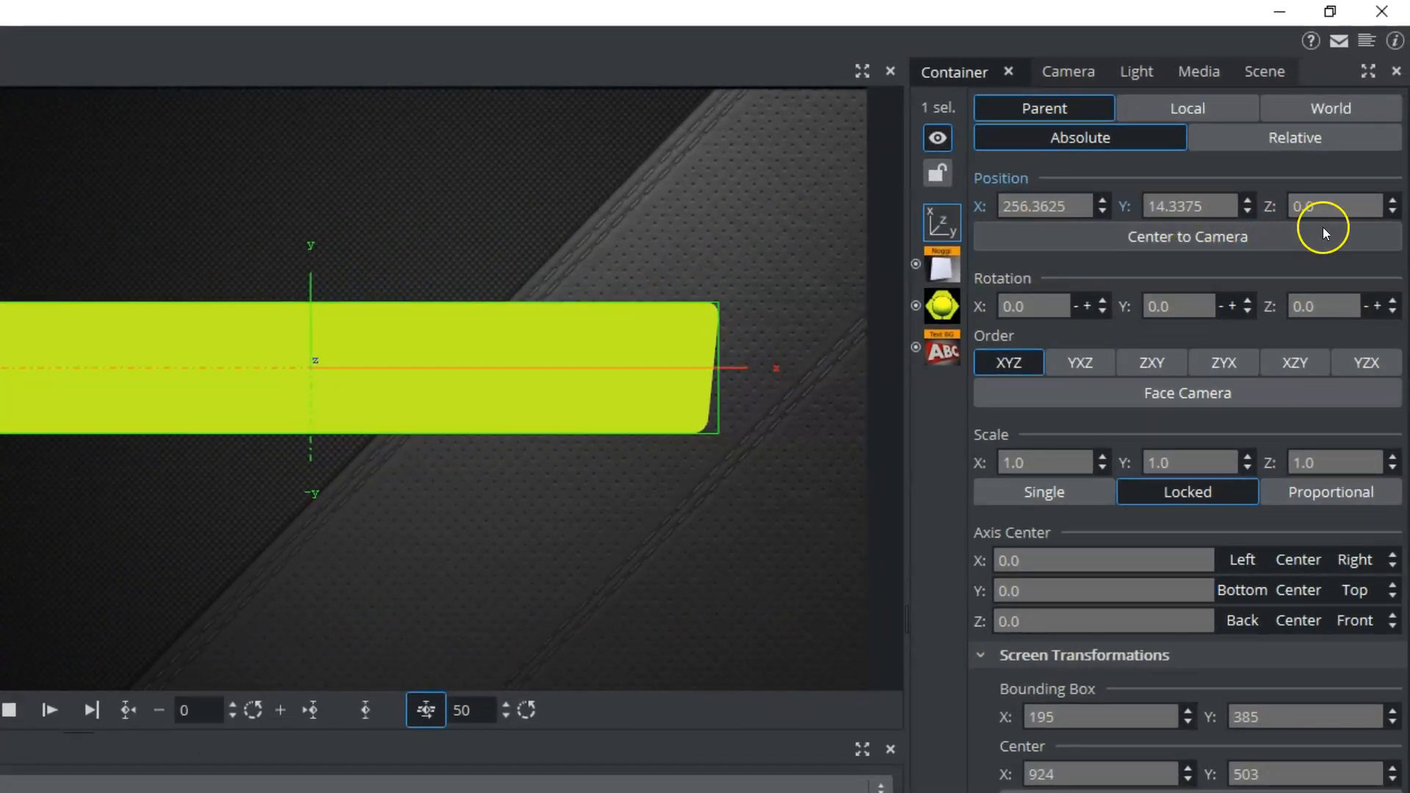
pyautogui.click(1392, 213)
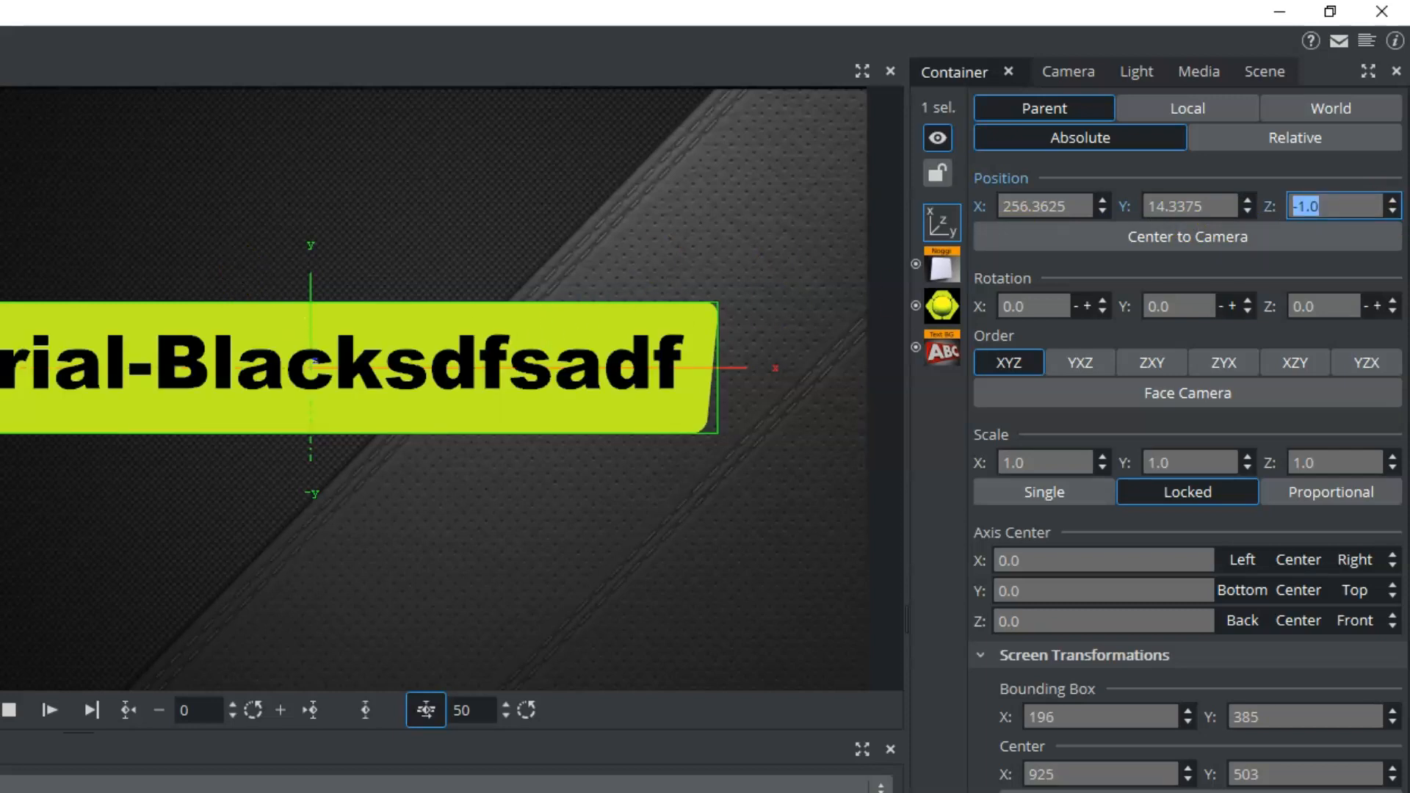
# - Replace the Arial-Black container's text with "Start typing text"
pyautogui.click(0, 375)
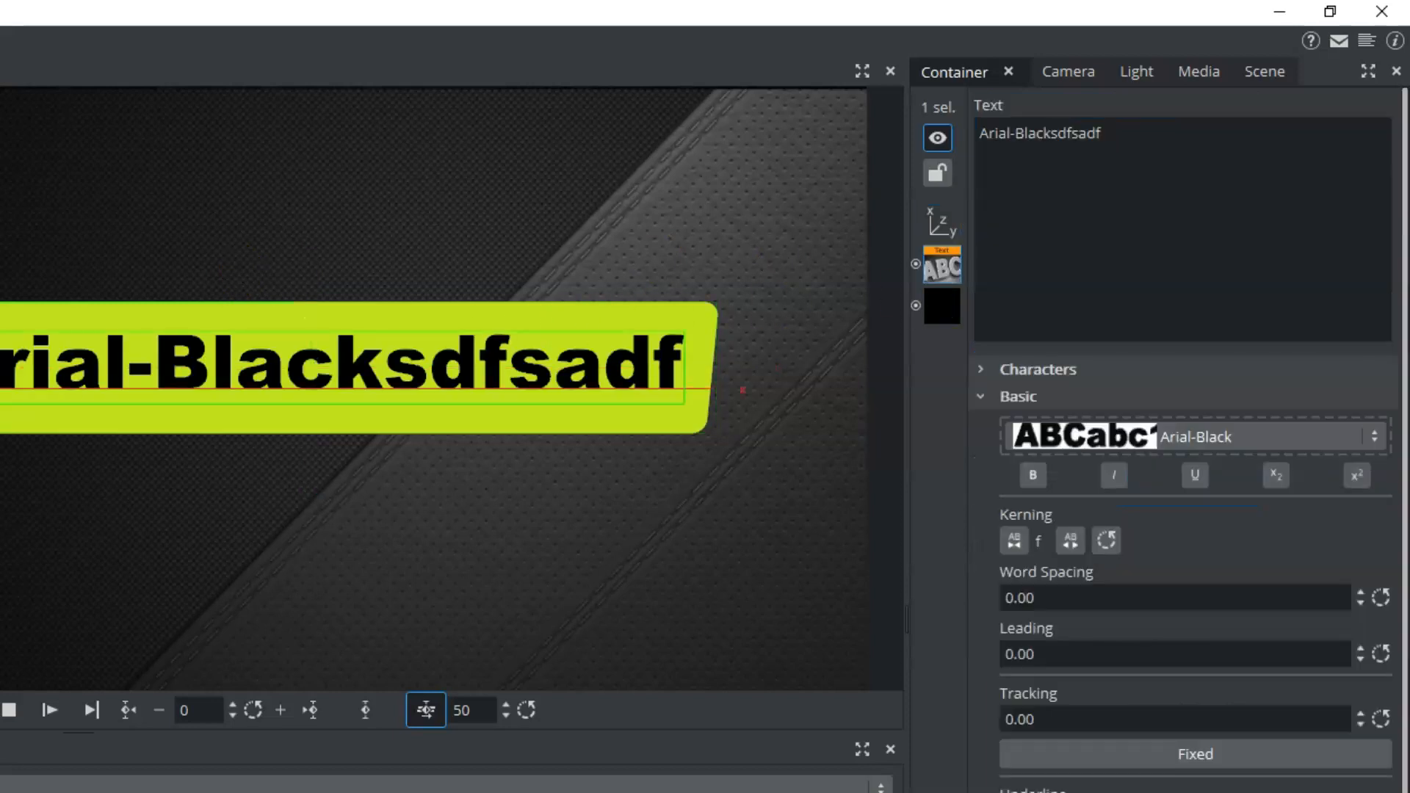
pyautogui.click(1155, 144)
pyautogui.press('BackSpace')
pyautogui.press('BackSpace')
pyautogui.press('BackSpace')
pyautogui.press('BackSpace')
pyautogui.press('BackSpace')
pyautogui.press('BackSpace')
pyautogui.press('BackSpace')
pyautogui.press('BackSpace')
pyautogui.press('BackSpace')
pyautogui.press('BackSpace')
pyautogui.press('BackSpace')
pyautogui.press('BackSpace')
pyautogui.press('BackSpace')
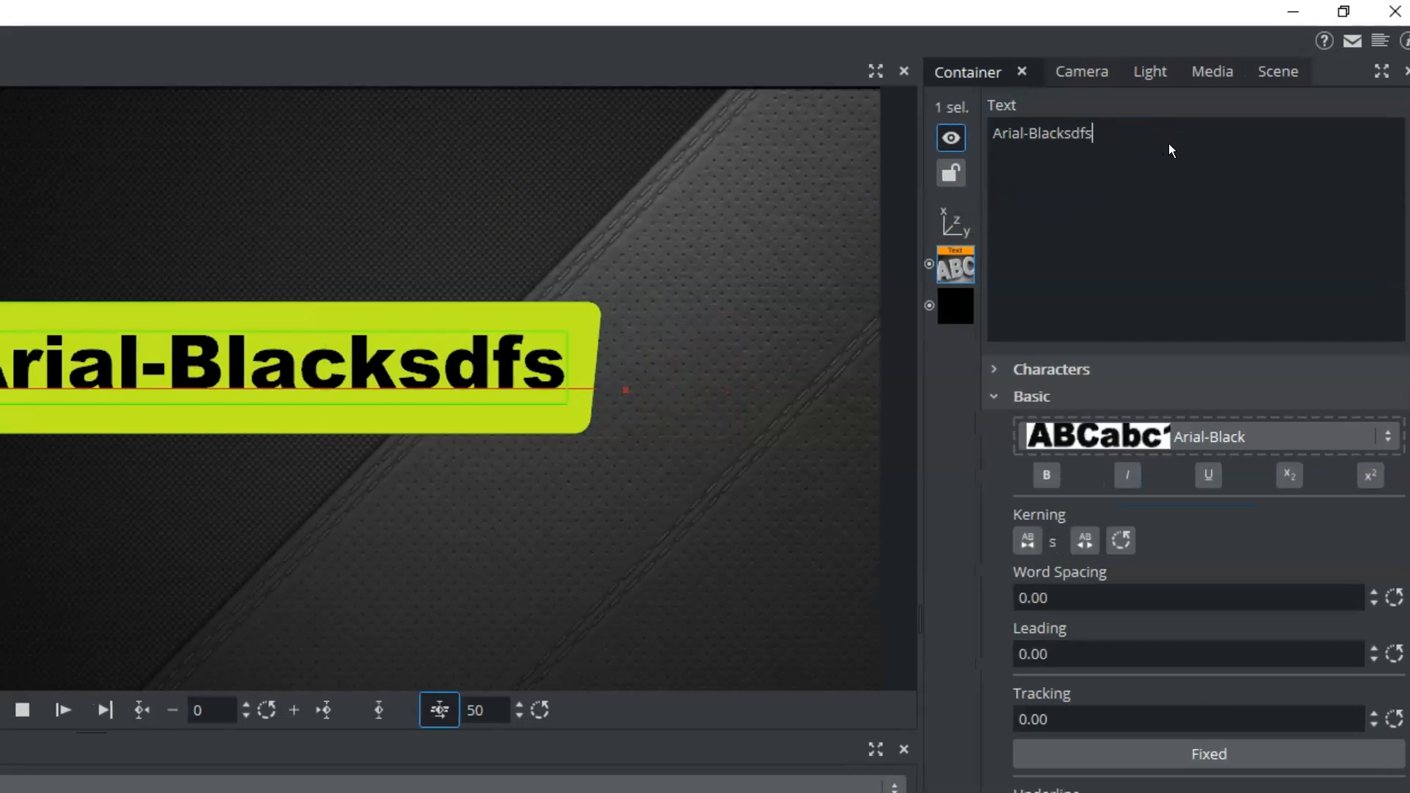
pyautogui.press('BackSpace')
pyautogui.press('BackSpace')
pyautogui.press('BackSpace')
pyautogui.press('BackSpace')
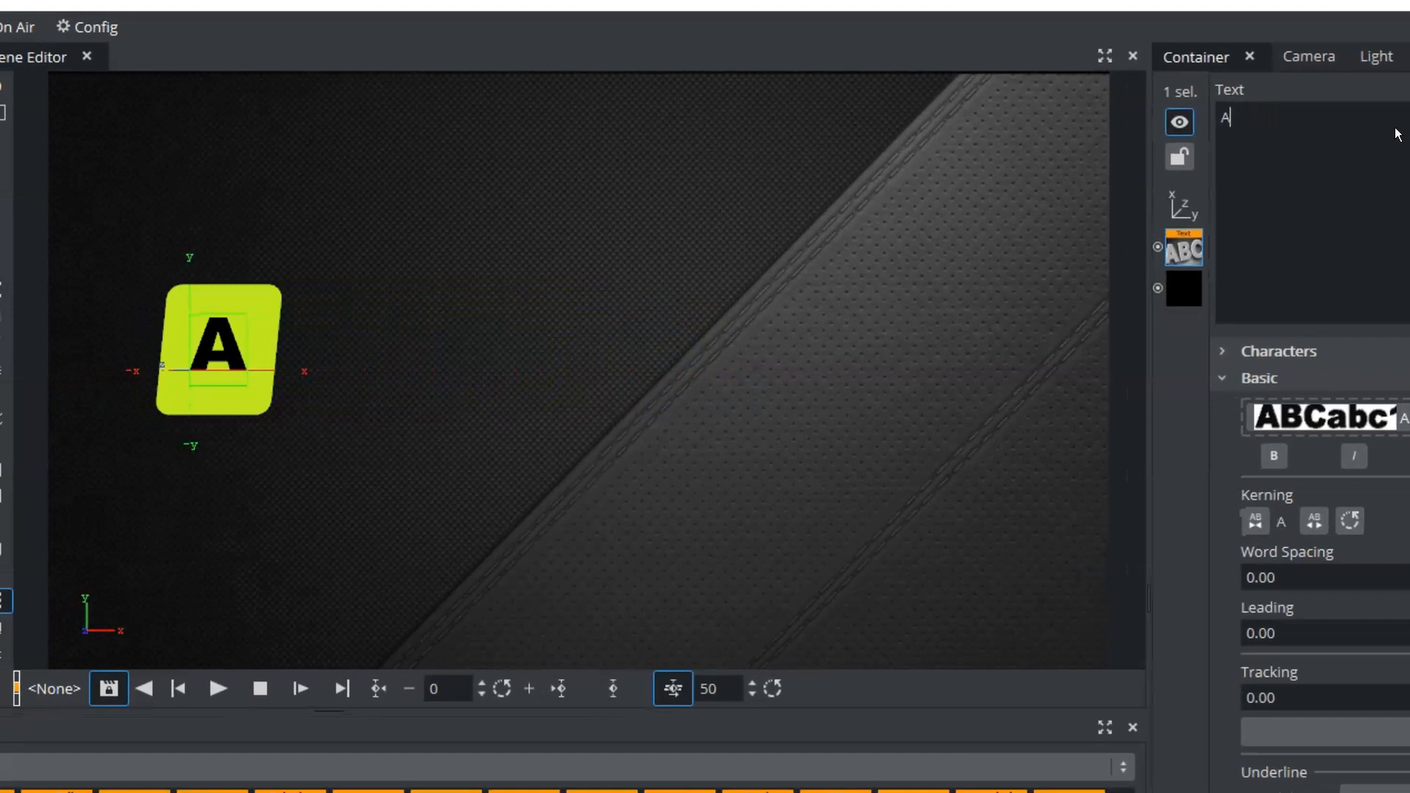
pyautogui.press('BackSpace')
pyautogui.write('Starti')
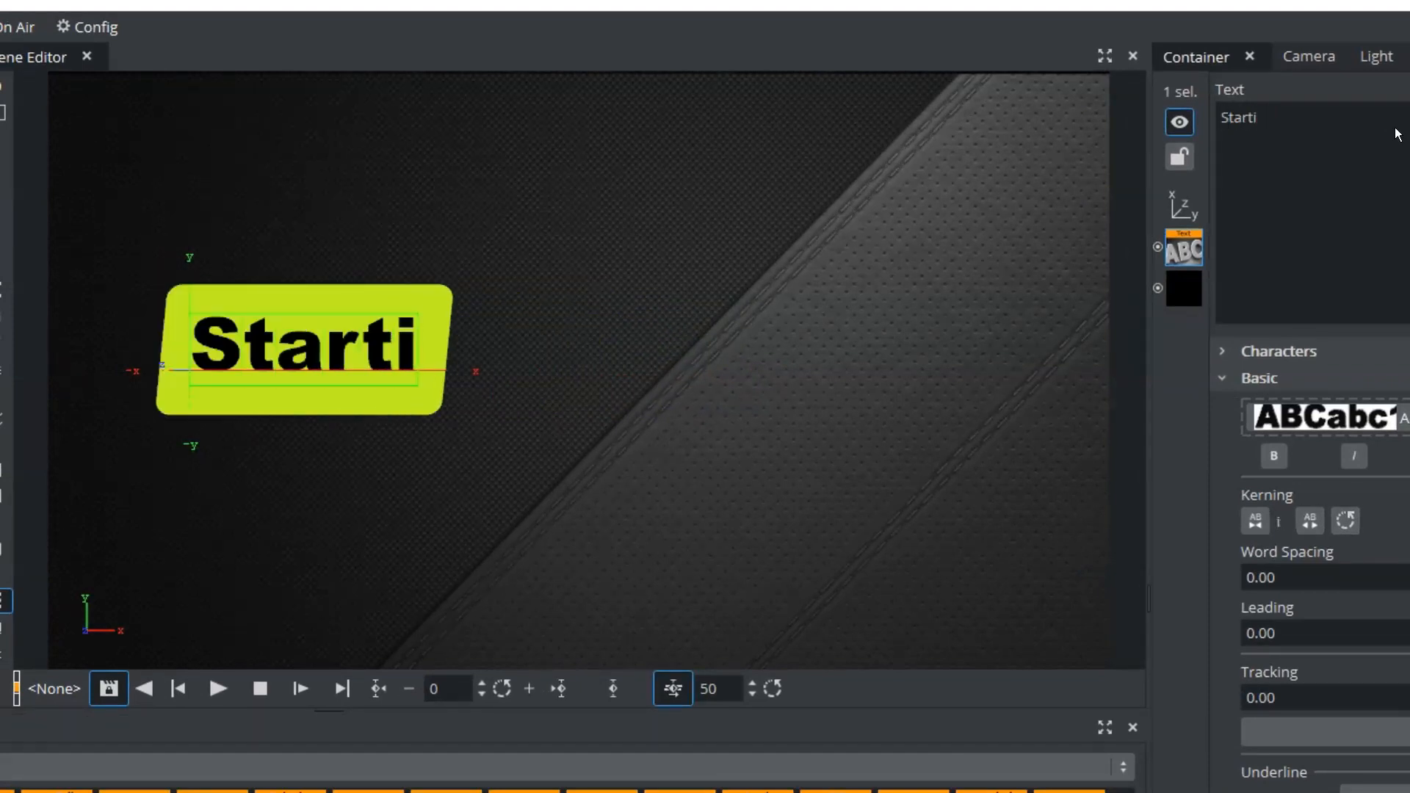
pyautogui.press('BackSpace')
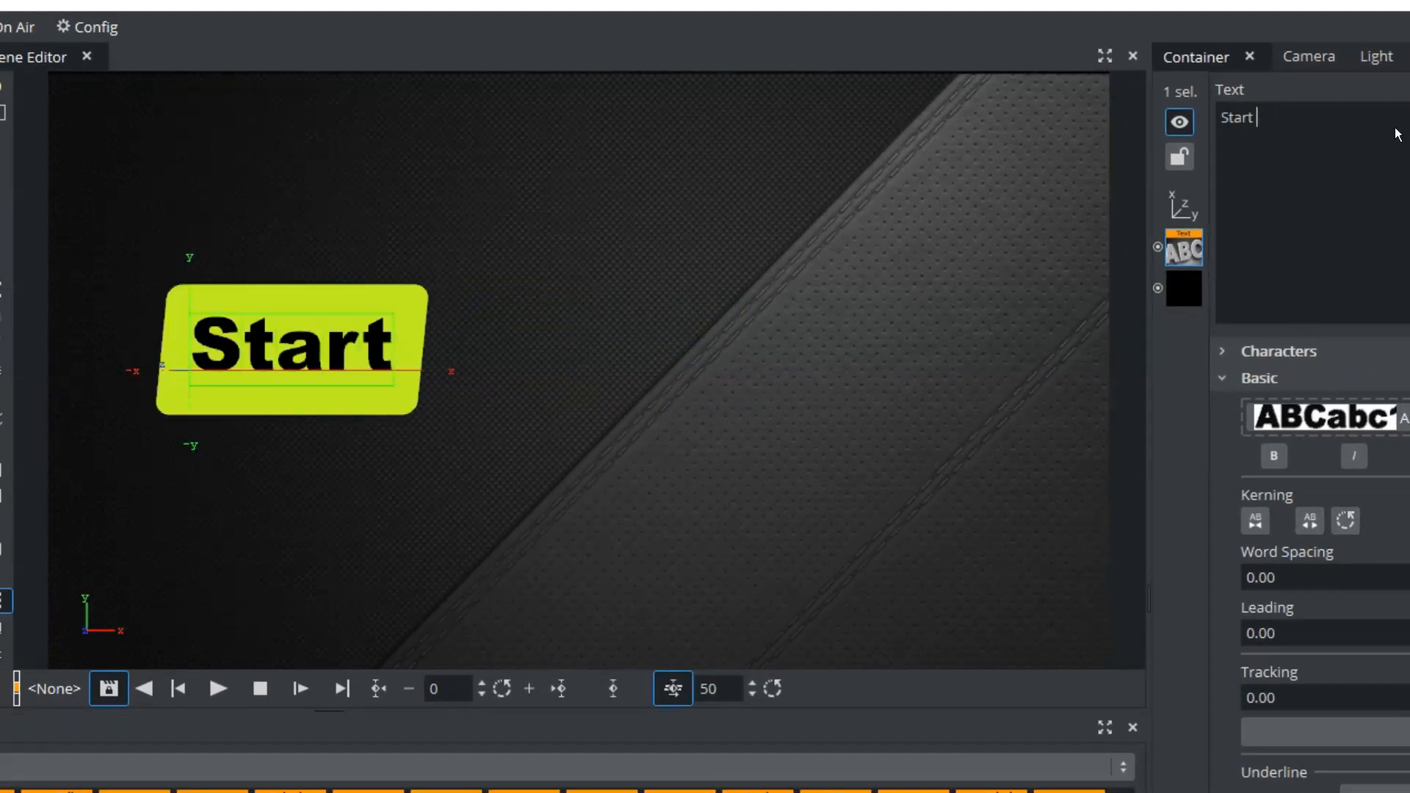
pyautogui.write('typing text')
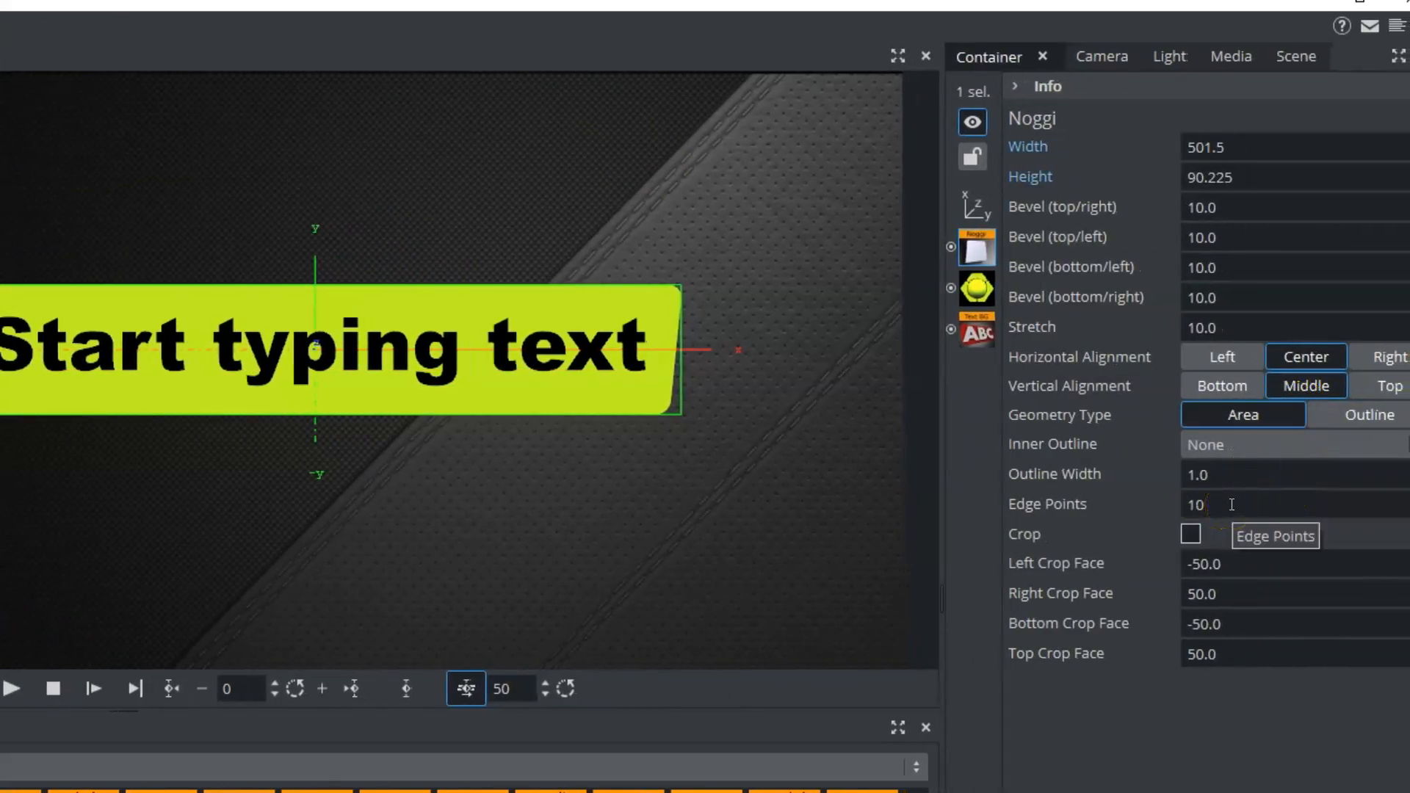
# - Set the Noggi's Stretch to 0.0 and reduce its top/right bevel to 2.0
pyautogui.click(1240, 331)
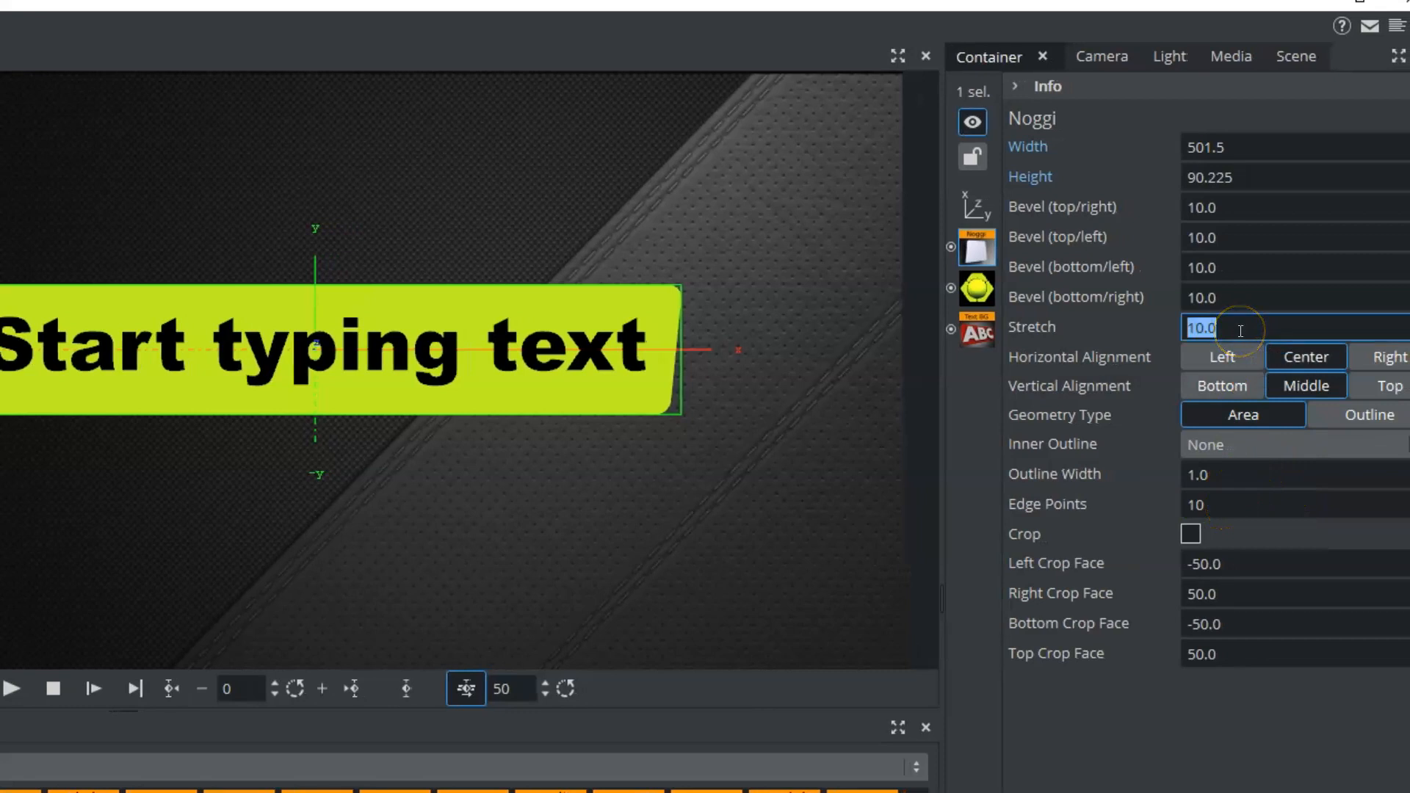
pyautogui.write('0.0')
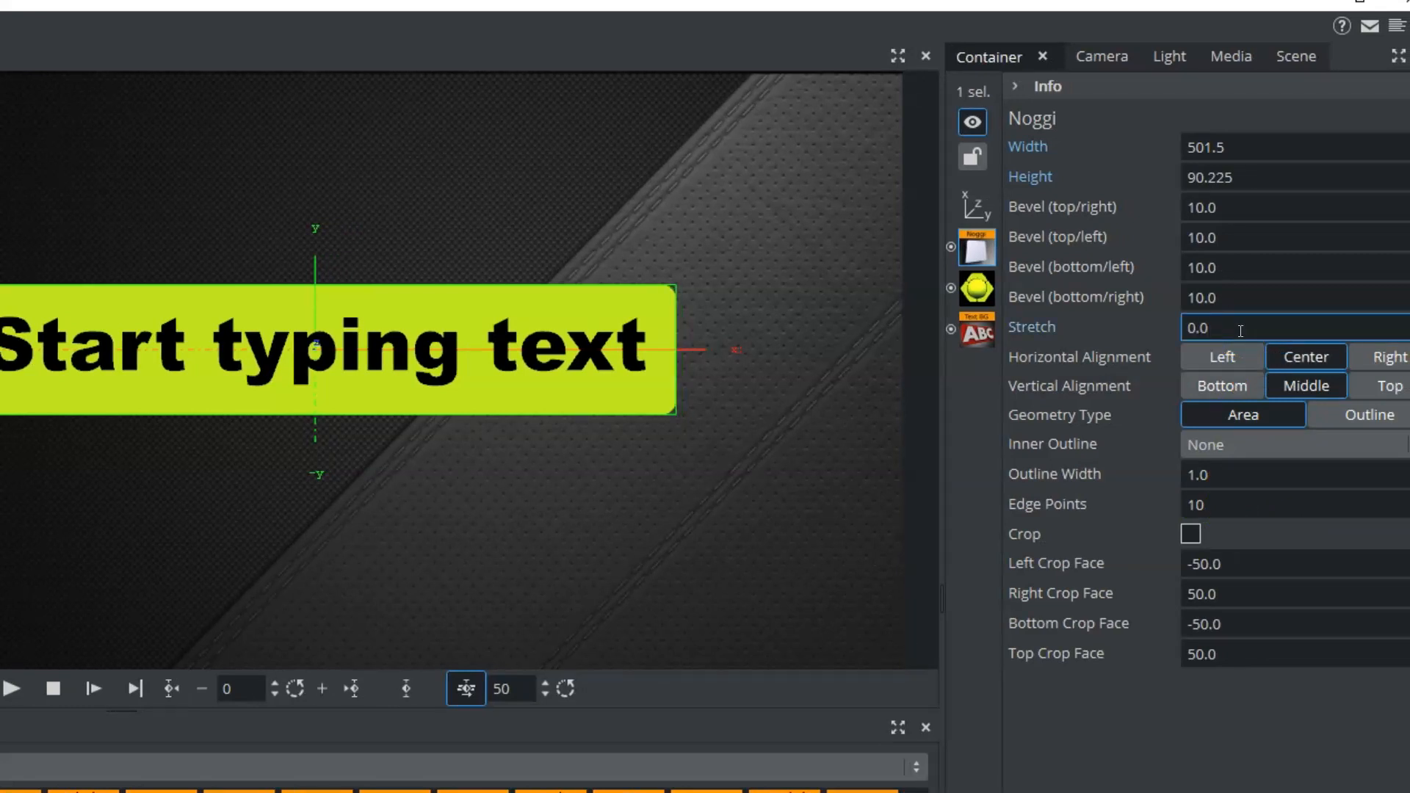
pyautogui.moveTo(1275, 211); pyautogui.dragTo(869, 252)
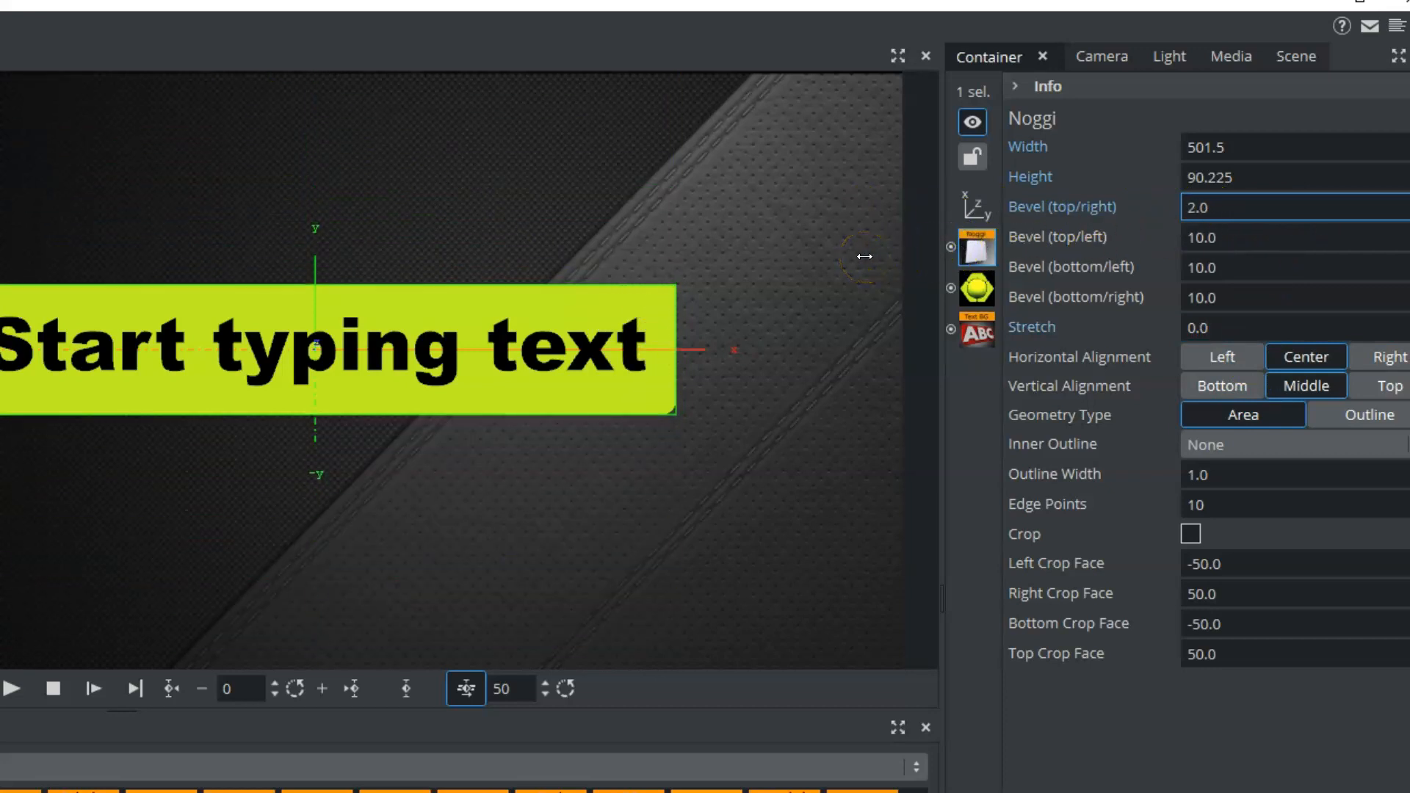
pyautogui.click(1209, 208)
pyautogui.press('Return')
# - Open the Noggi's Text BG settings and try the SCALE size parameter before restoring W/H
pyautogui.click(977, 330)
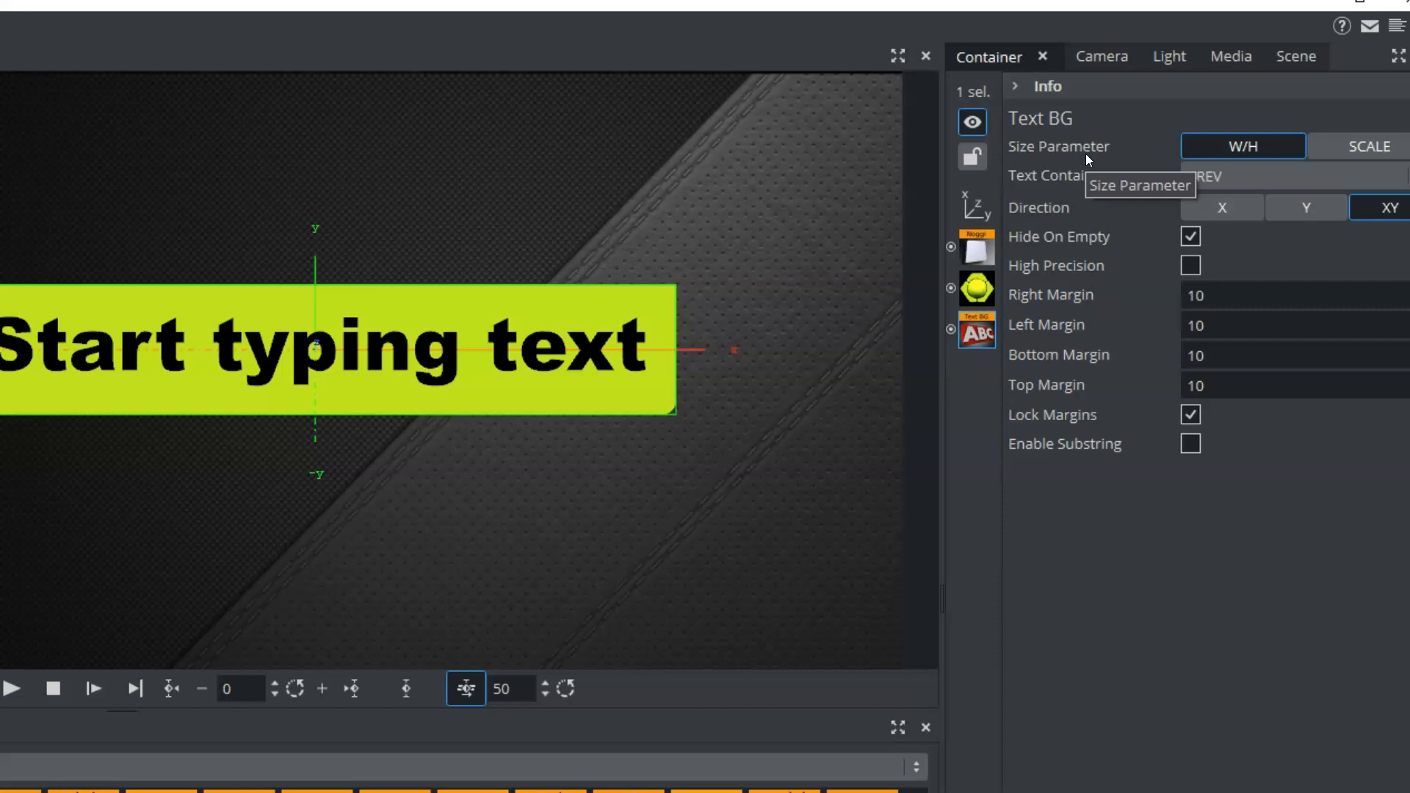
pyautogui.click(1370, 146)
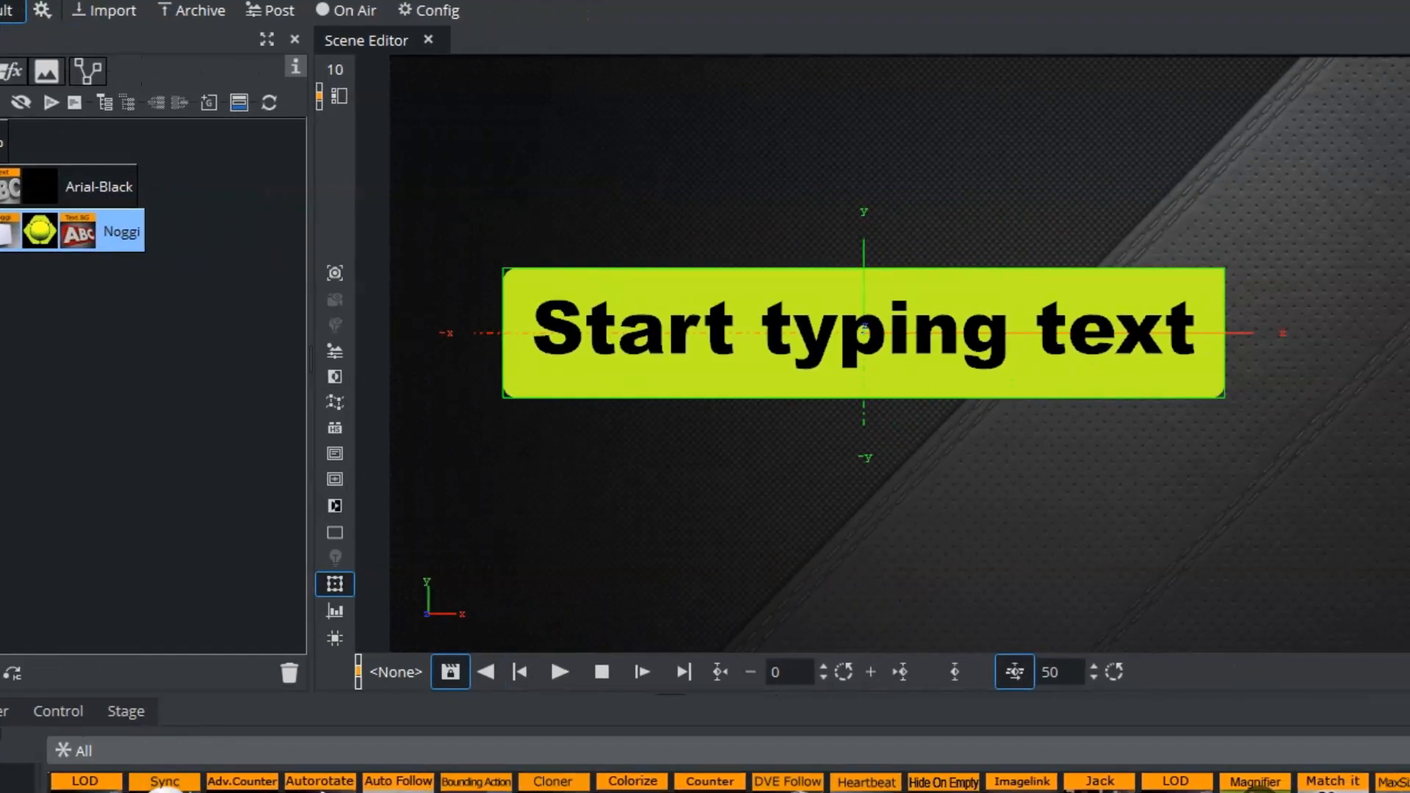
pyautogui.click(1246, 148)
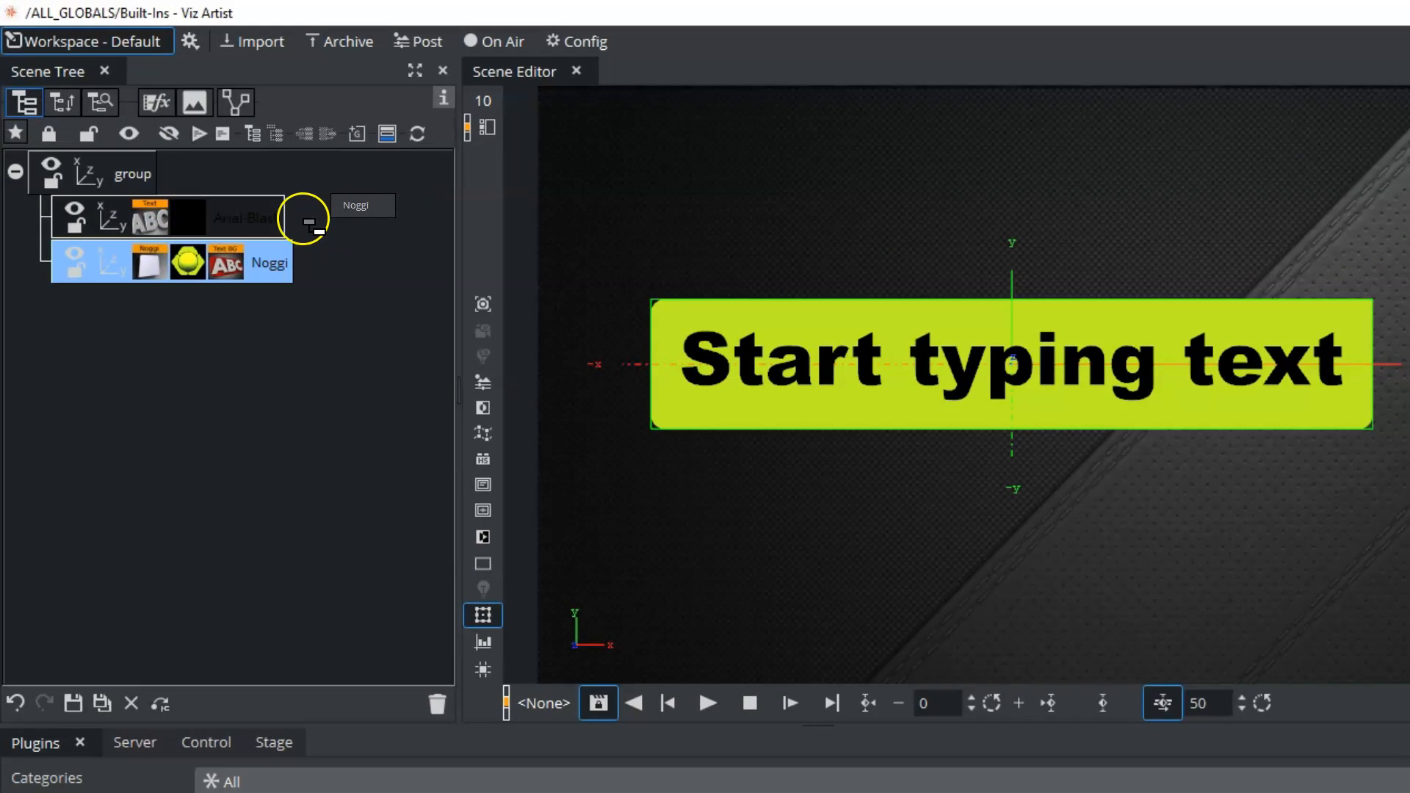
# - Nest the Noggi container under the Arial-Black text and change the Text Container option in its Text BG settings
pyautogui.moveTo(303, 219); pyautogui.dragTo(302, 220)
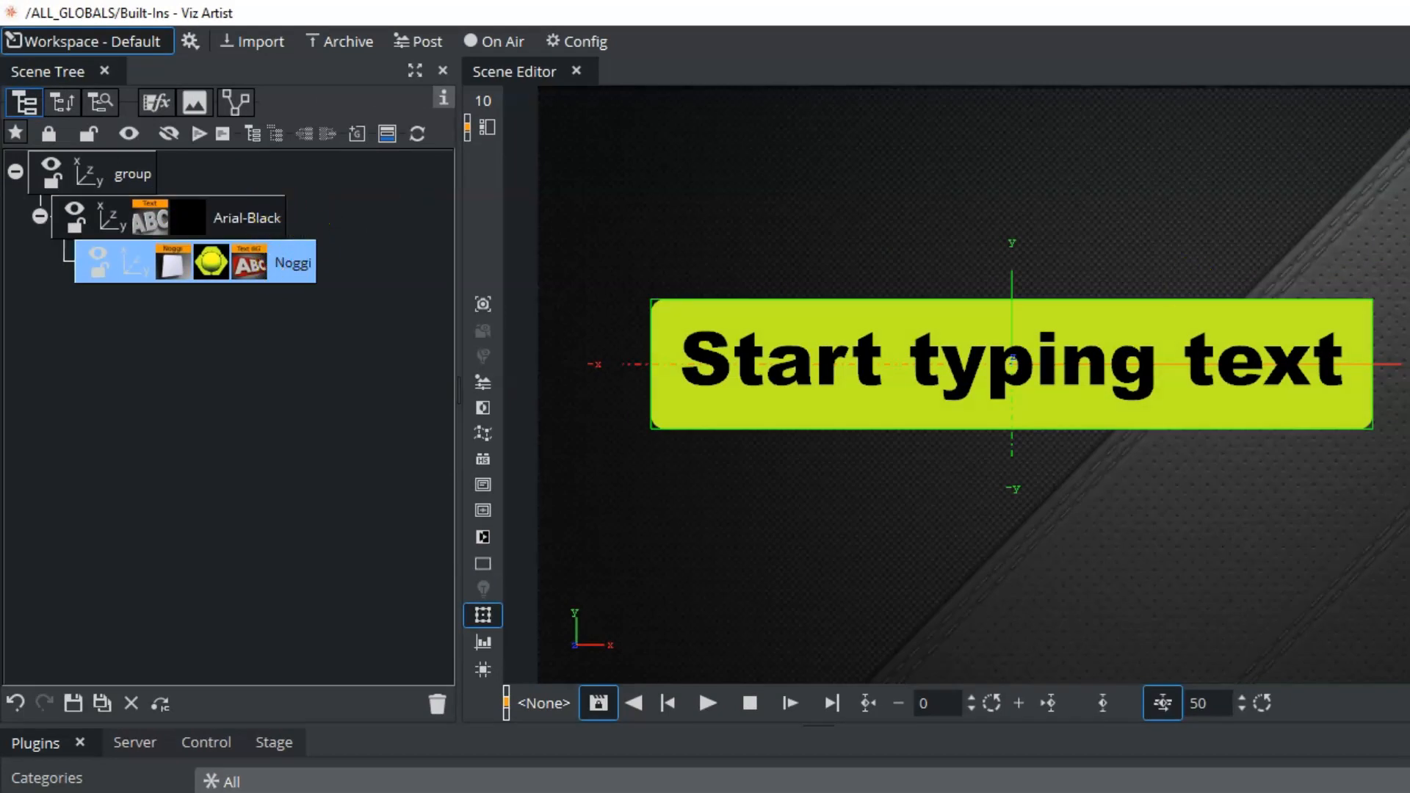
pyautogui.click(1291, 191)
pyautogui.click(1184, 257)
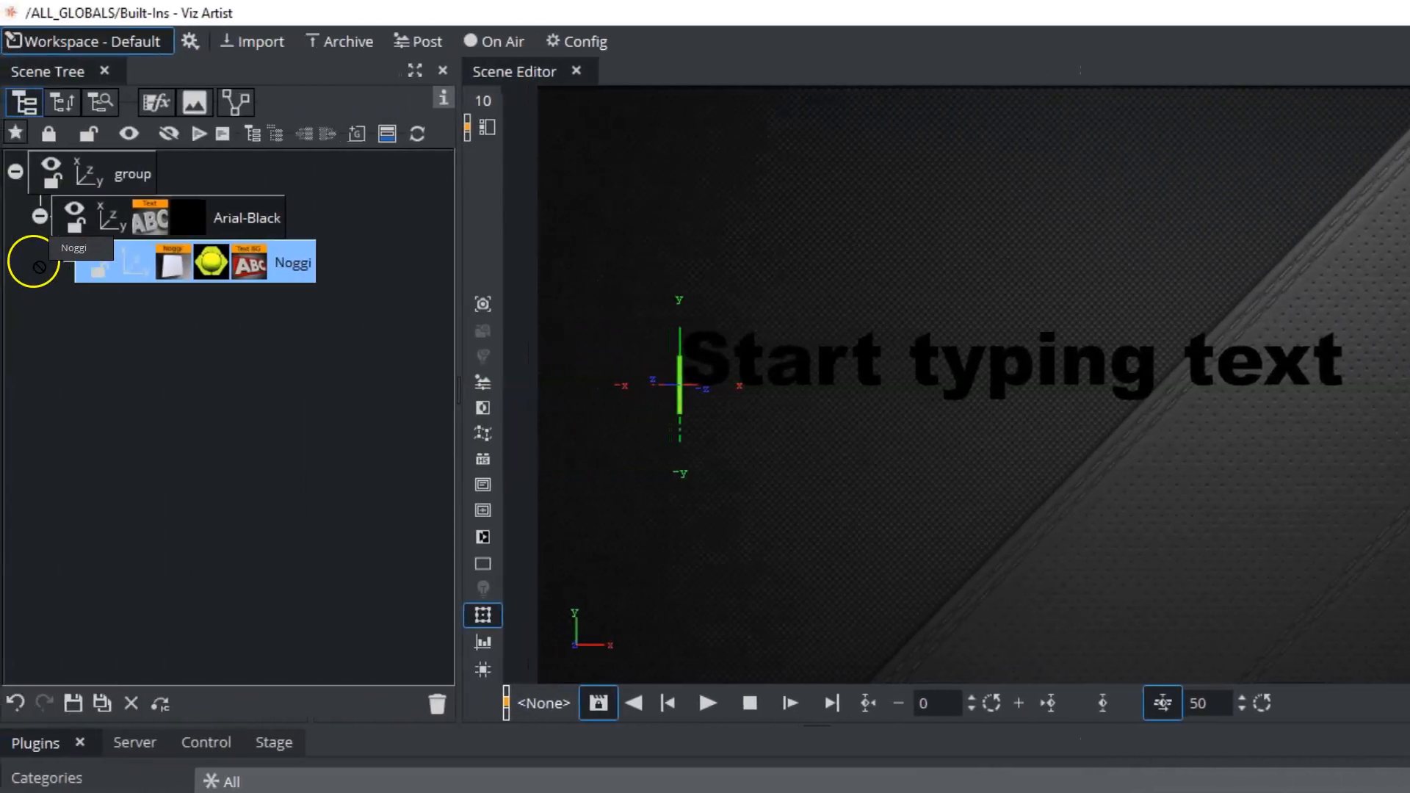
# - Move the Noggi container out of Arial-Black to sit directly below it in the group, and set its Text BG Text Container to PREV
pyautogui.moveTo(34, 261); pyautogui.dragTo(155, 301)
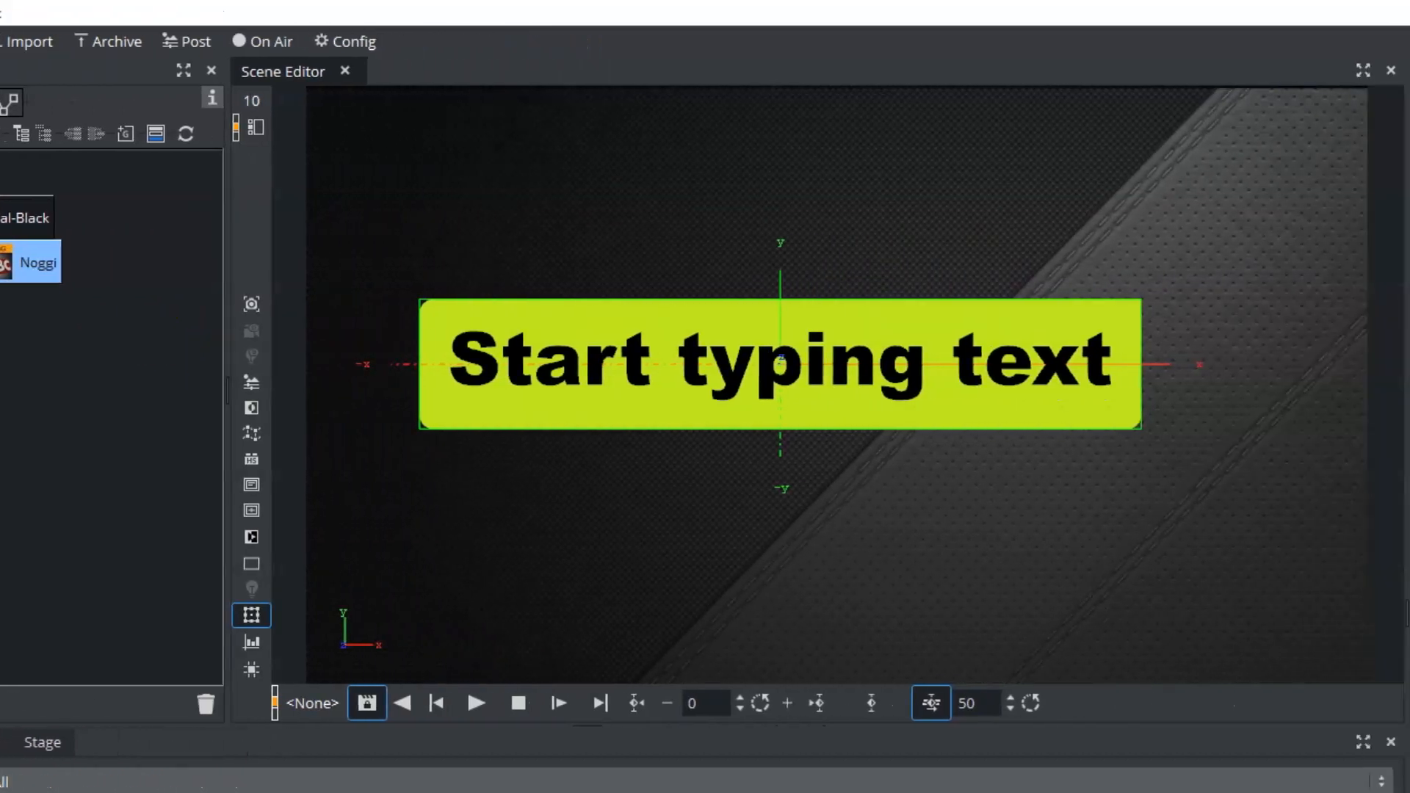
pyautogui.click(1249, 190)
pyautogui.click(1205, 271)
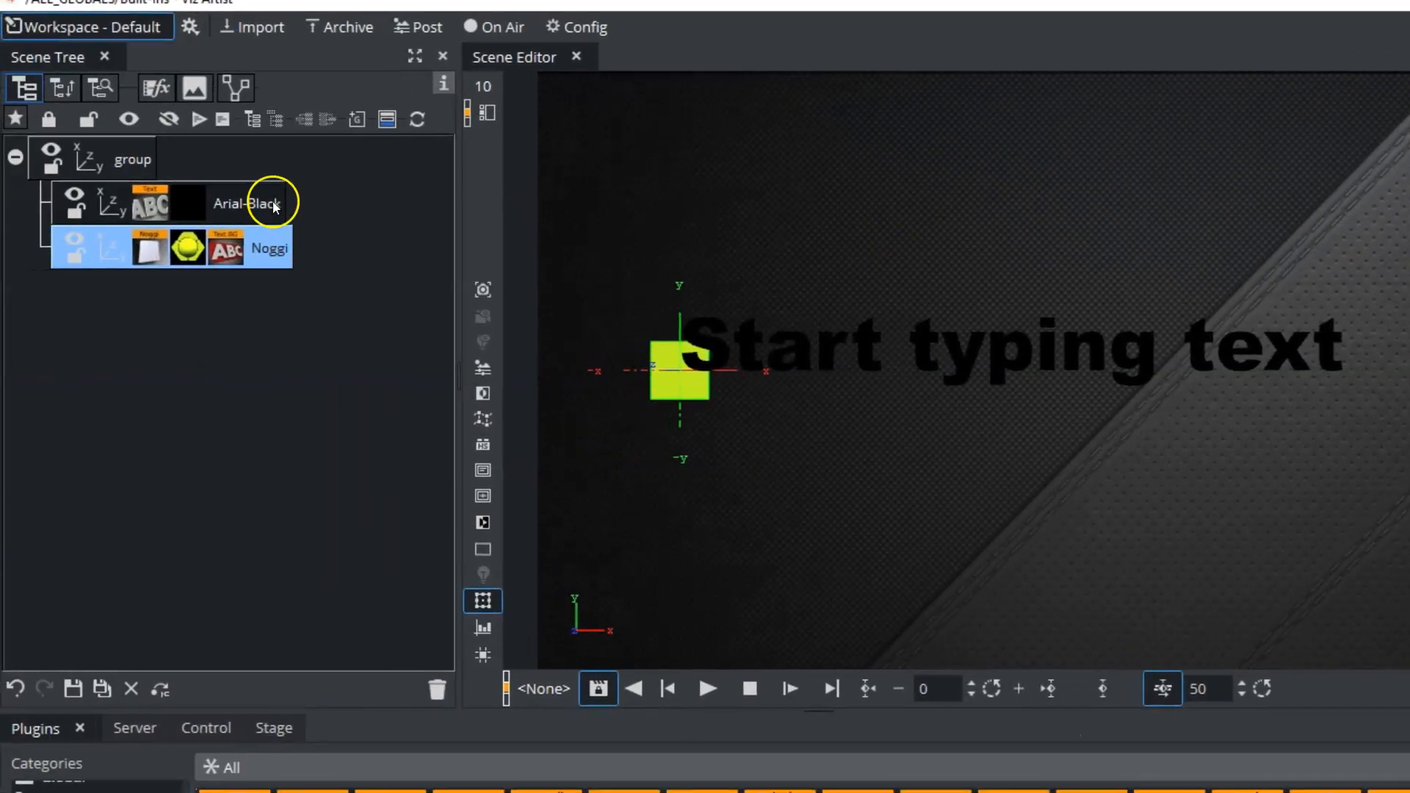
pyautogui.moveTo(114, 207); pyautogui.dragTo(1010, 266)
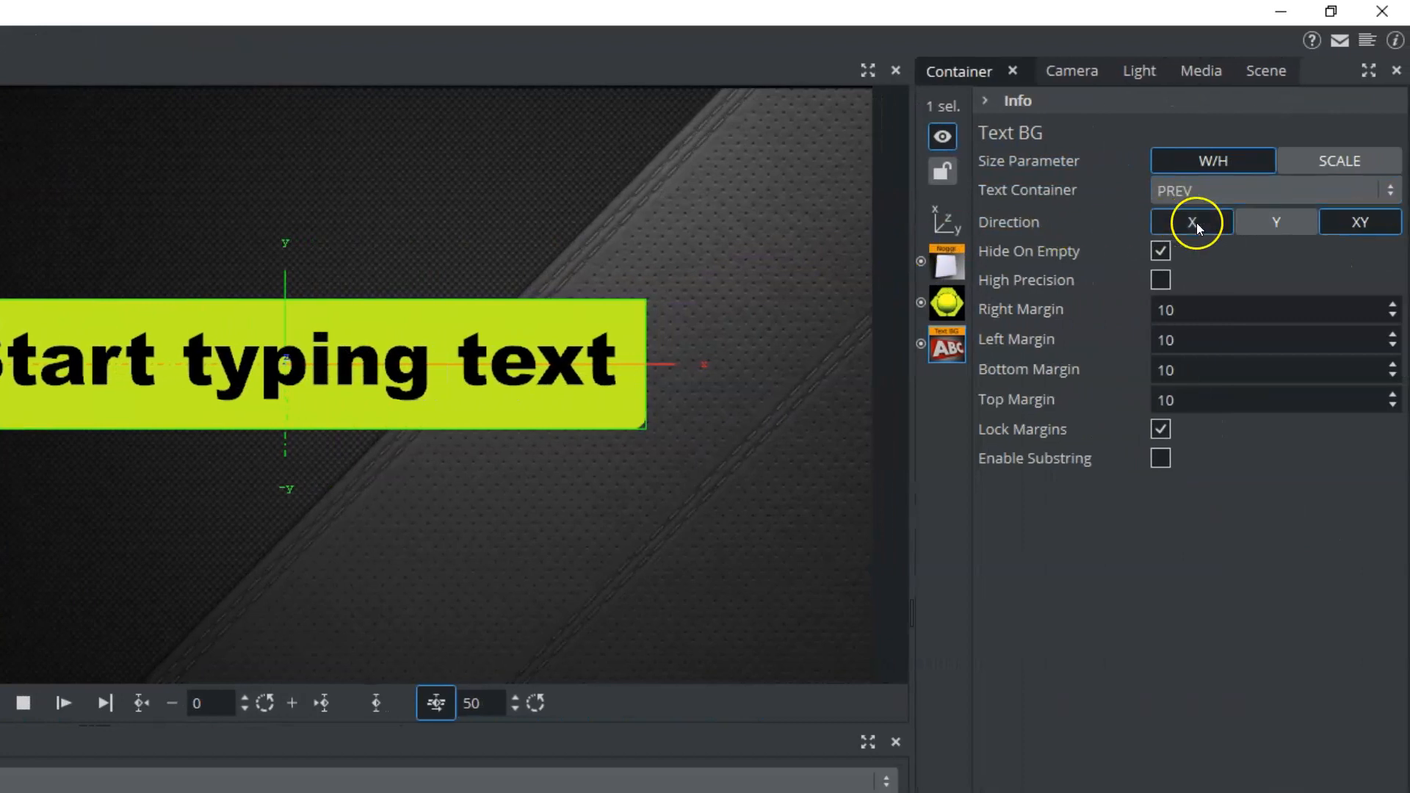
# - Try the Text BG Direction options X, Y and XY on the Noggi, finishing on X
pyautogui.click(1197, 223)
pyautogui.click(1285, 222)
pyautogui.click(1363, 222)
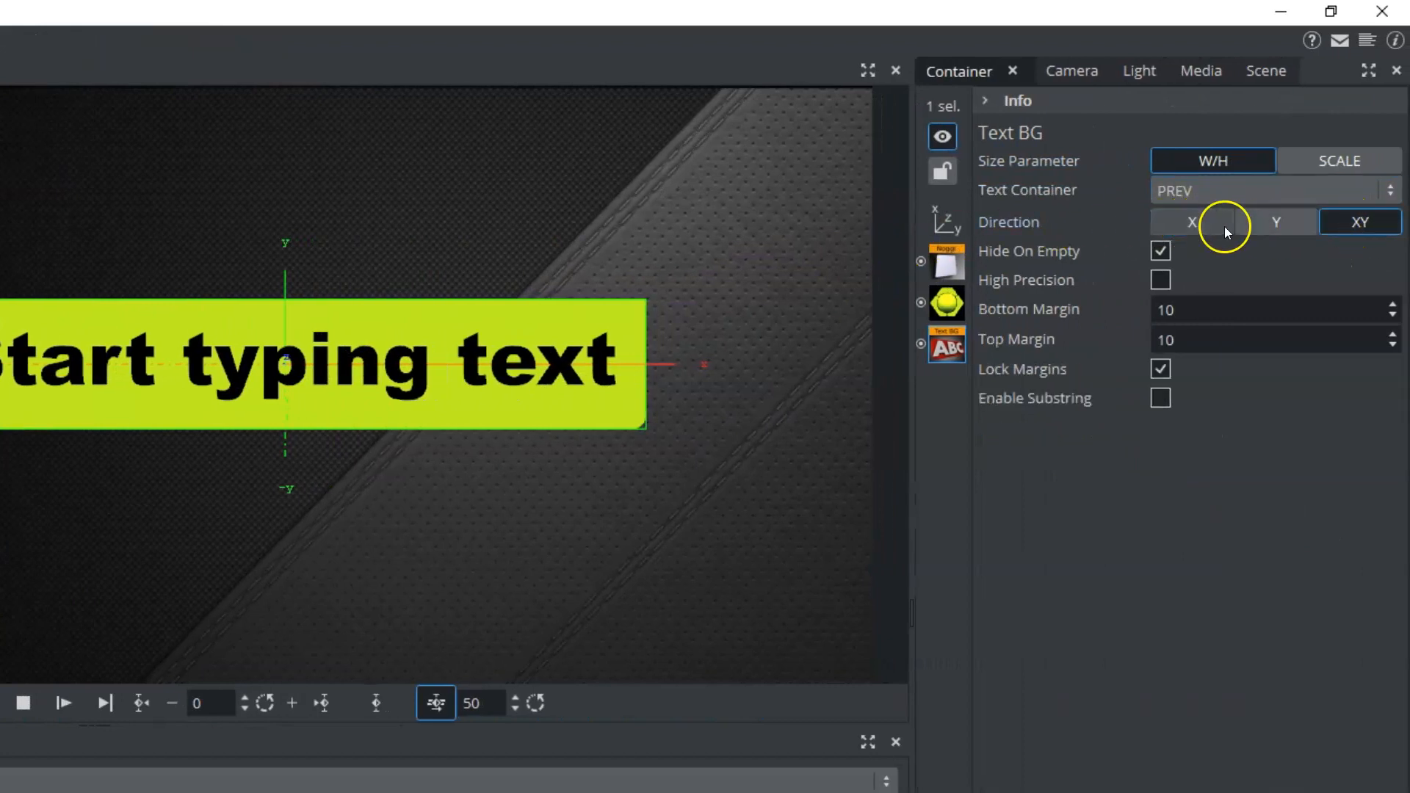
pyautogui.click(1189, 221)
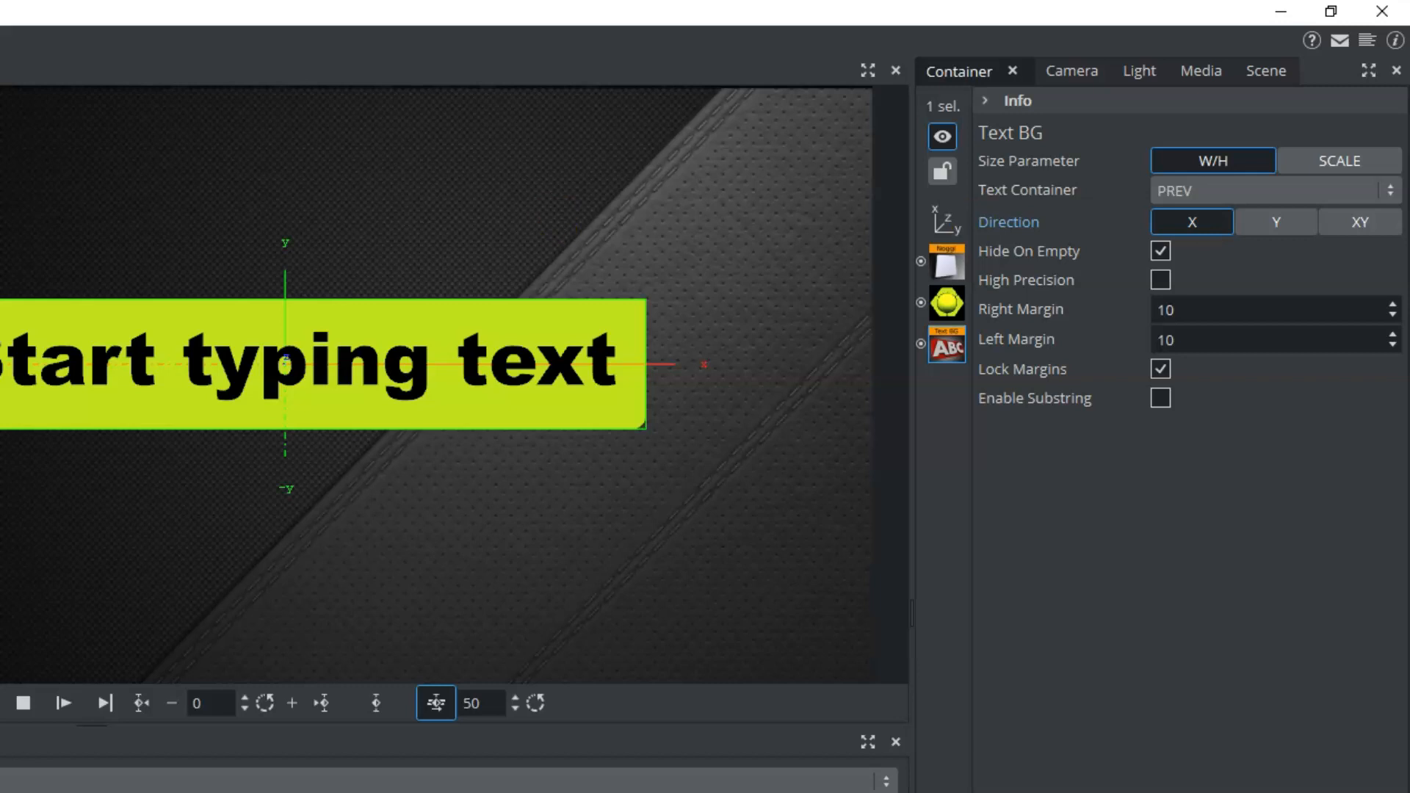
# - Test horizontal resizing by adding extra letters to the Arial-Black text and shortening it to "Start typing te"
pyautogui.click(1117, 144)
pyautogui.write('dd')
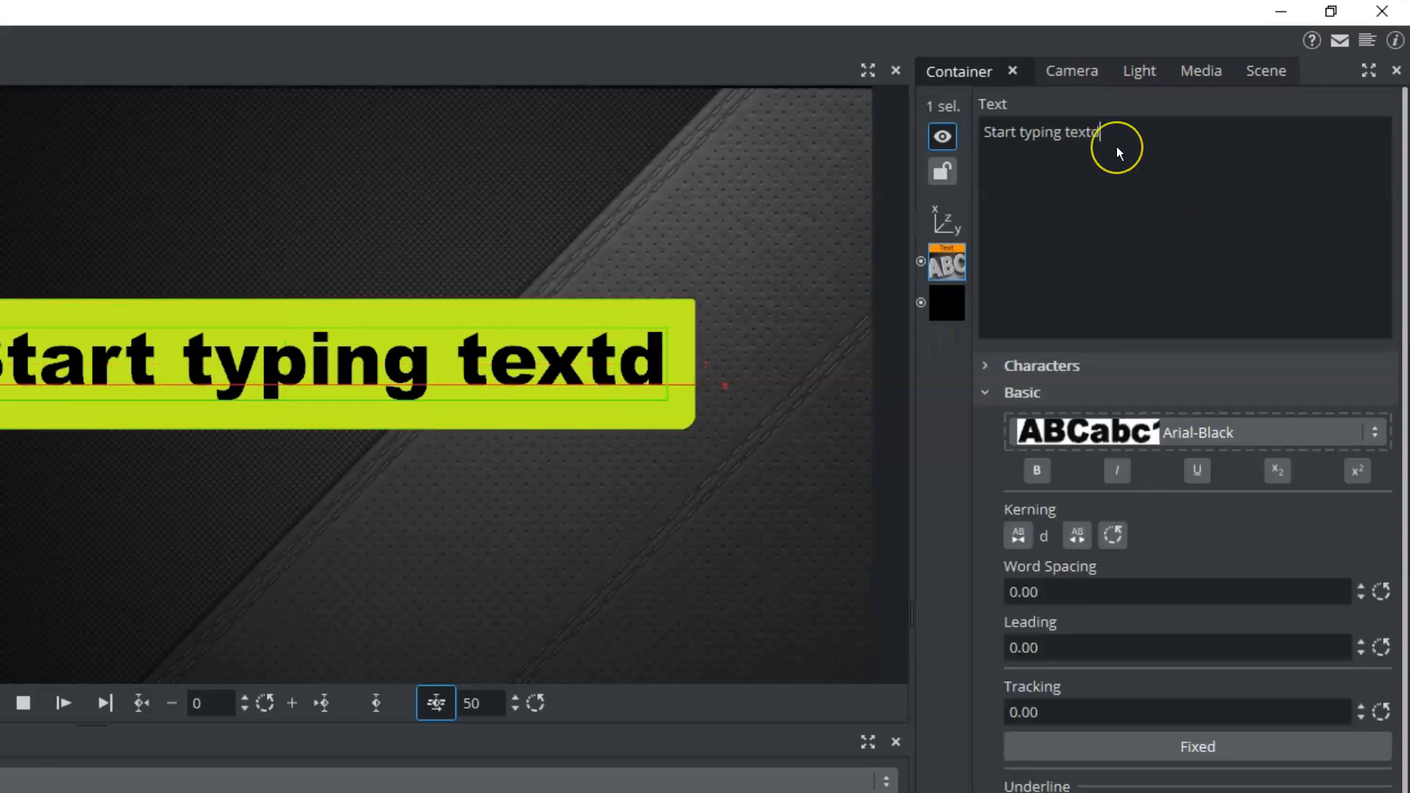
pyautogui.press('BackSpace')
pyautogui.press('BackSpace')
pyautogui.press('BackSpace')
pyautogui.press('BackSpace')
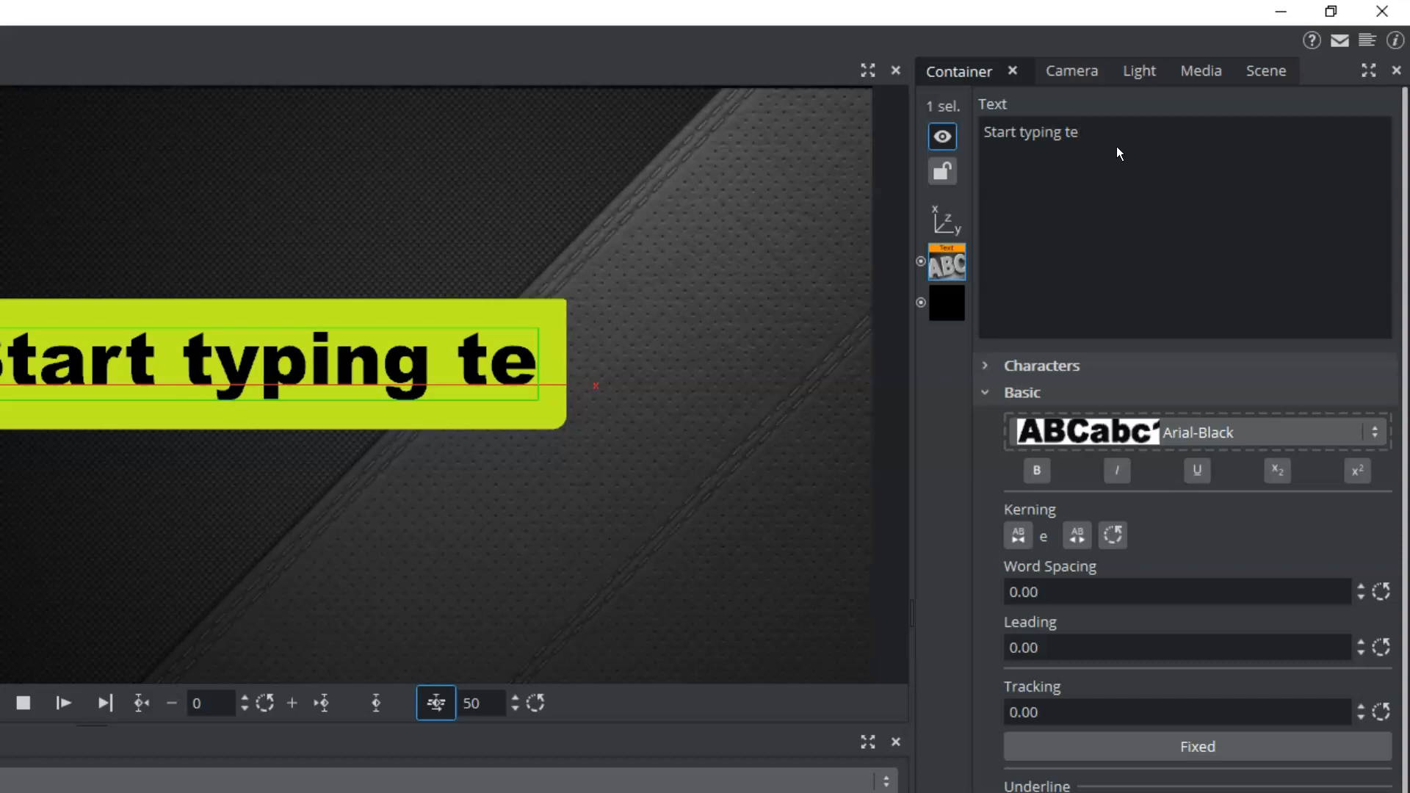
# - Try Direction Y in the Noggi's Text BG settings and set the Direction to XY
pyautogui.click(1403, 217)
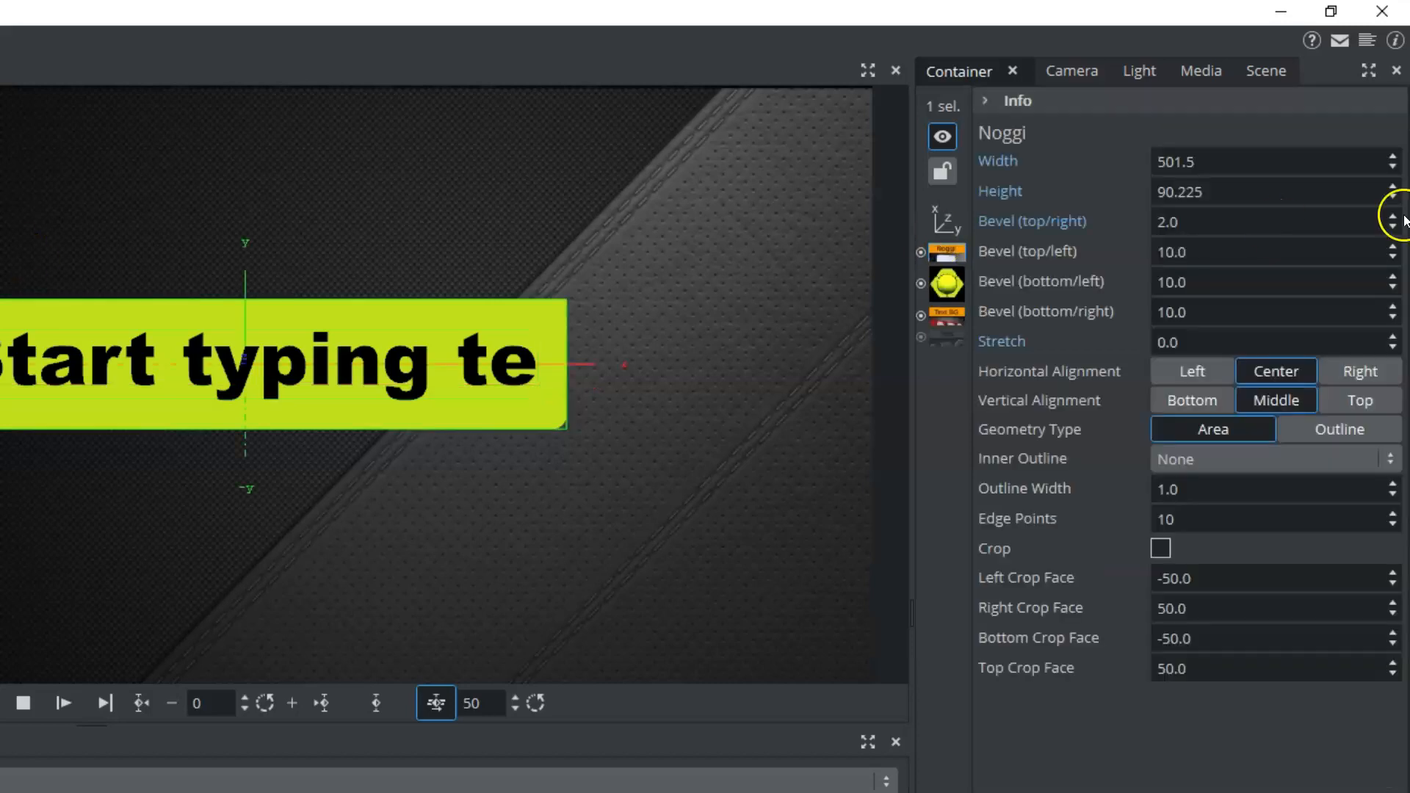
pyautogui.click(1270, 220)
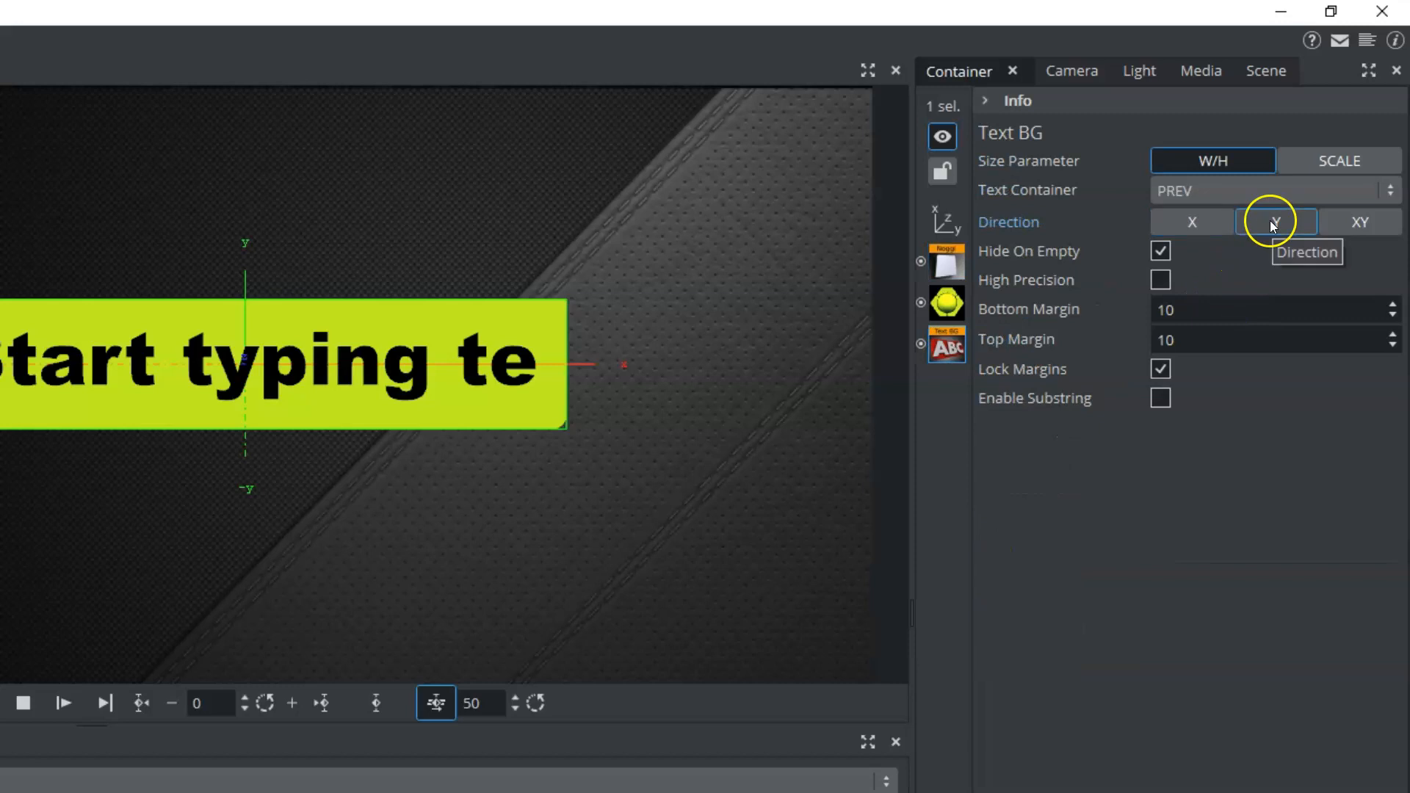
pyautogui.click(1352, 222)
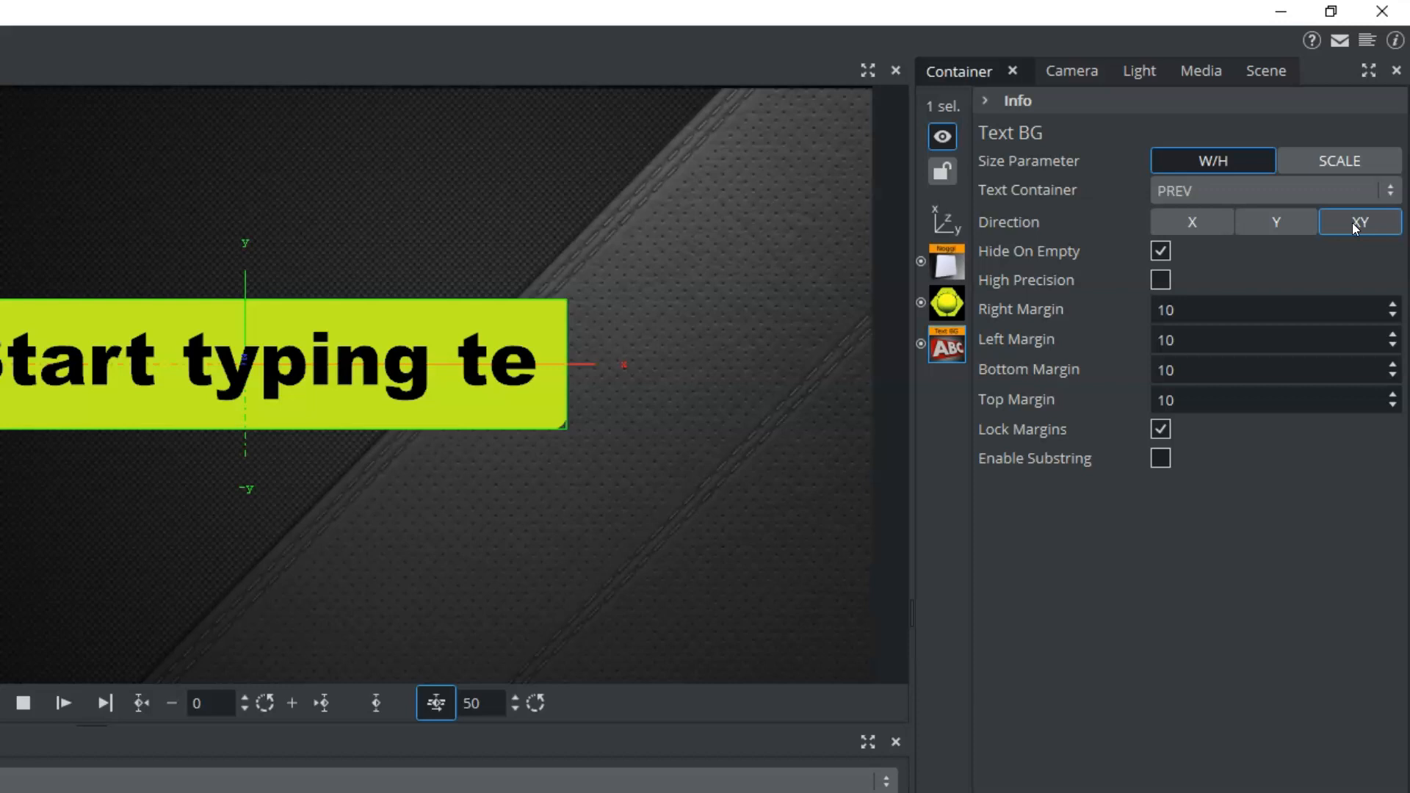
pyautogui.click(1184, 257)
# - Test Hide On Empty by clearing all of the Arial-Black text and entering "text BG"
pyautogui.click(1129, 135)
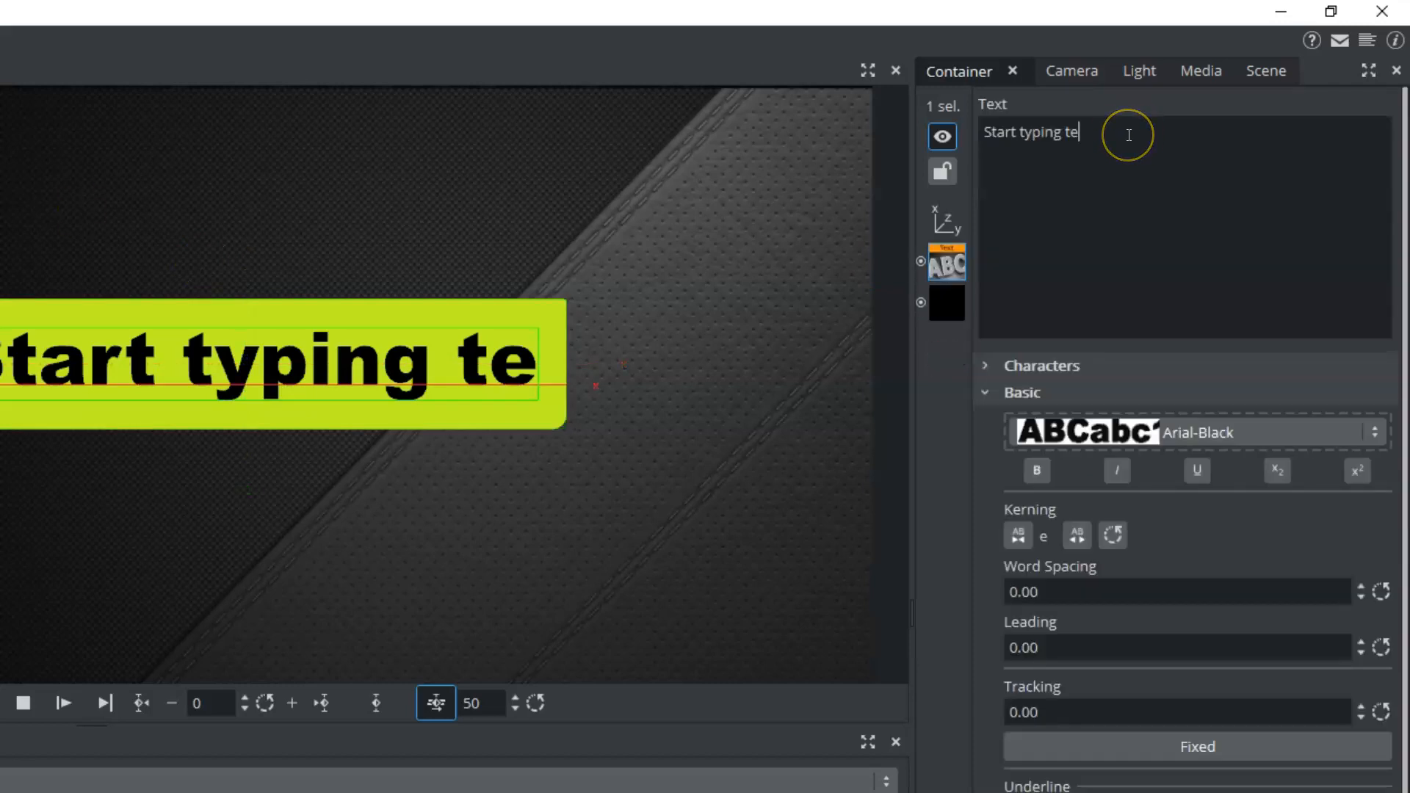
pyautogui.press('BackSpace')
pyautogui.press('BackSpace')
pyautogui.press('BackSpace')
pyautogui.press('BackSpace')
pyautogui.press('BackSpace')
pyautogui.press('BackSpace')
pyautogui.press('BackSpace')
pyautogui.press('BackSpace')
pyautogui.press('BackSpace')
pyautogui.press('BackSpace')
pyautogui.press('BackSpace')
pyautogui.press('BackSpace')
pyautogui.press('BackSpace')
pyautogui.press('BackSpace')
pyautogui.press('BackSpace')
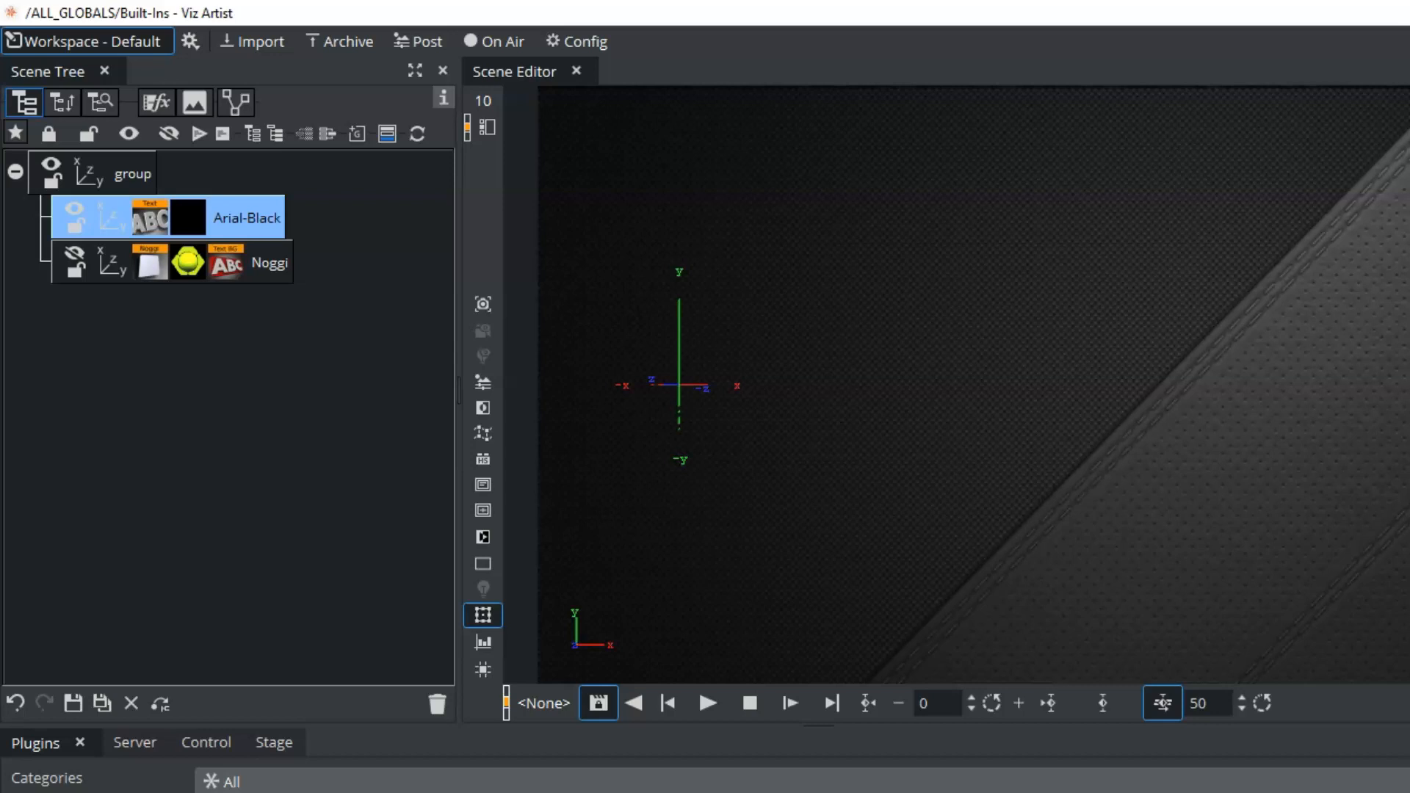
pyautogui.write('text')
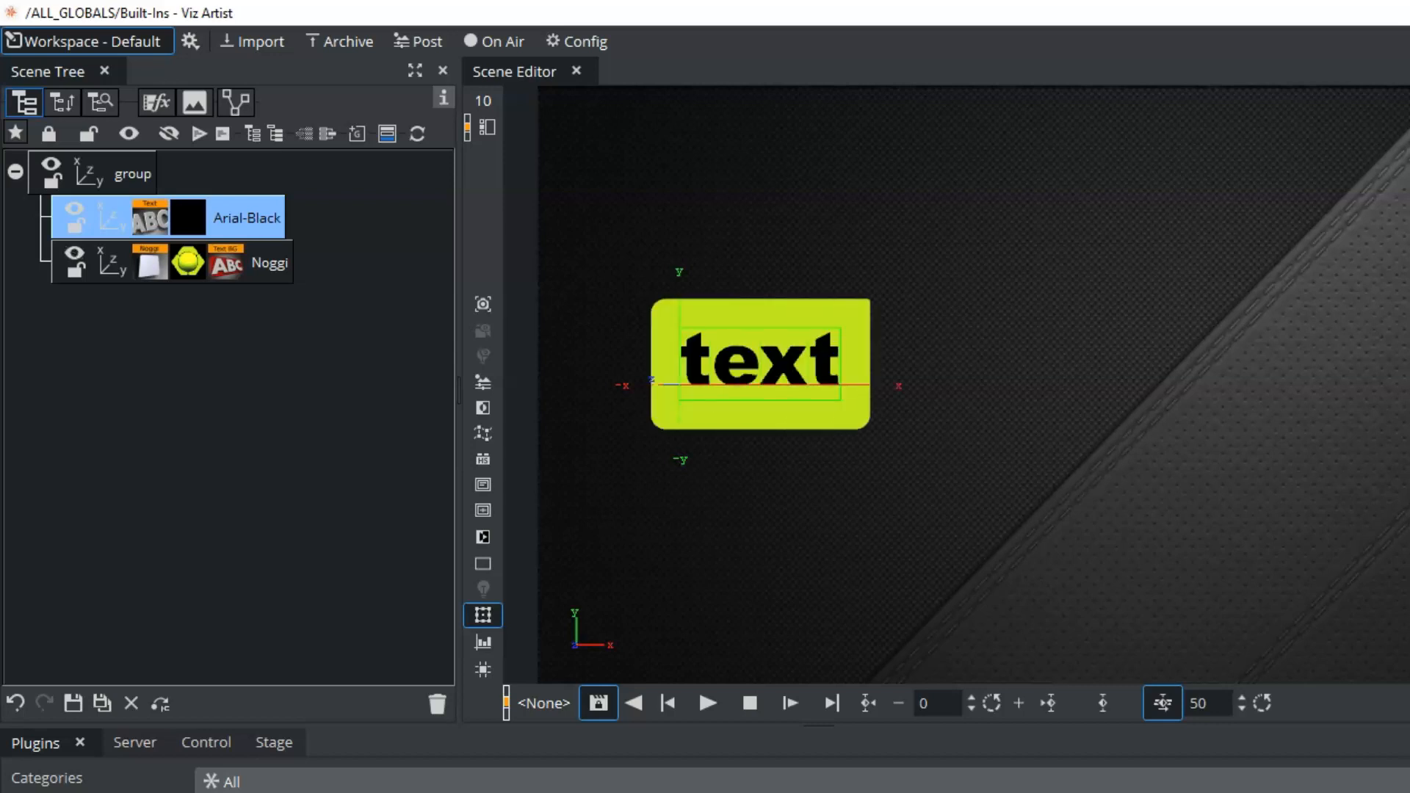
pyautogui.write(' BG')
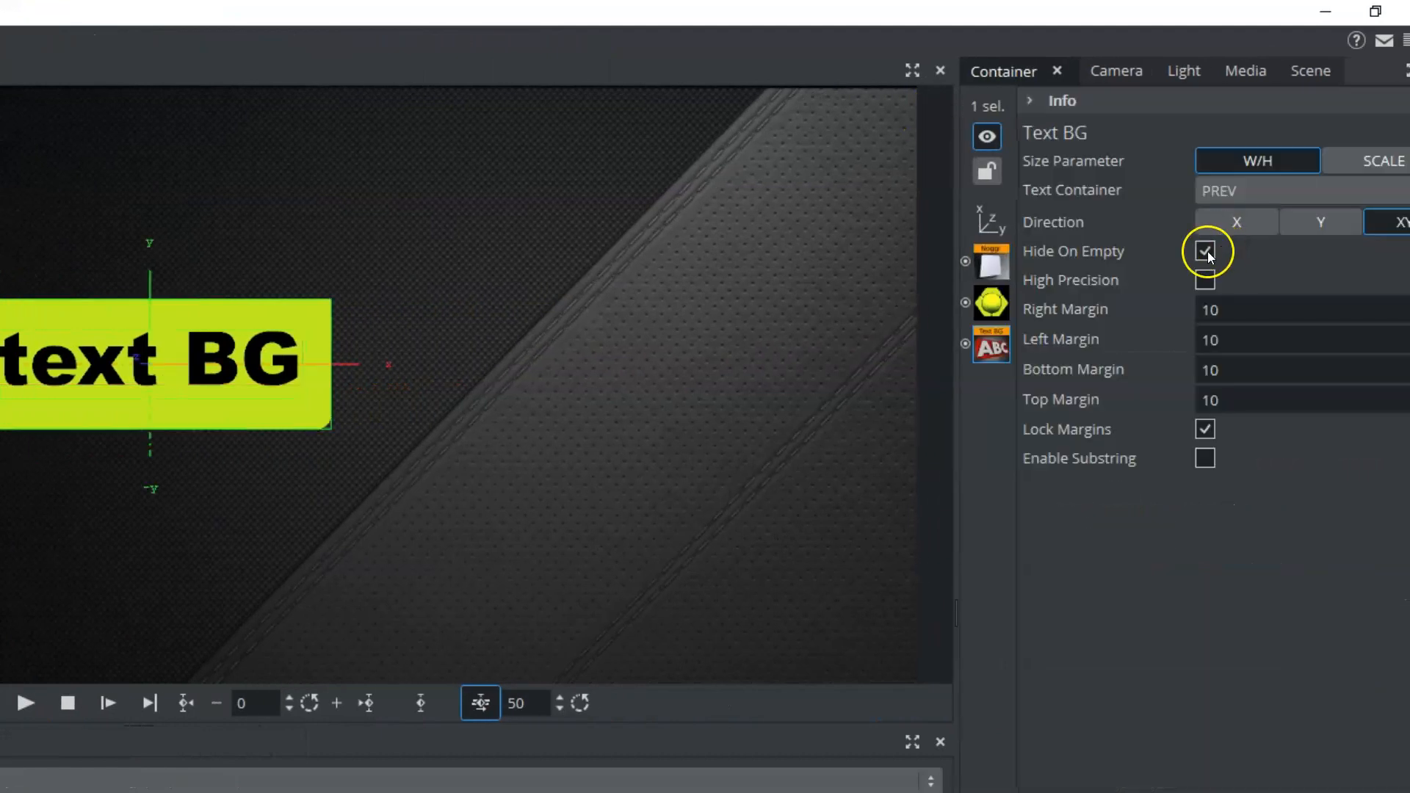
# - Turn off Hide On Empty in the Noggi's Text BG settings and clear the Arial-Black text
pyautogui.click(1206, 252)
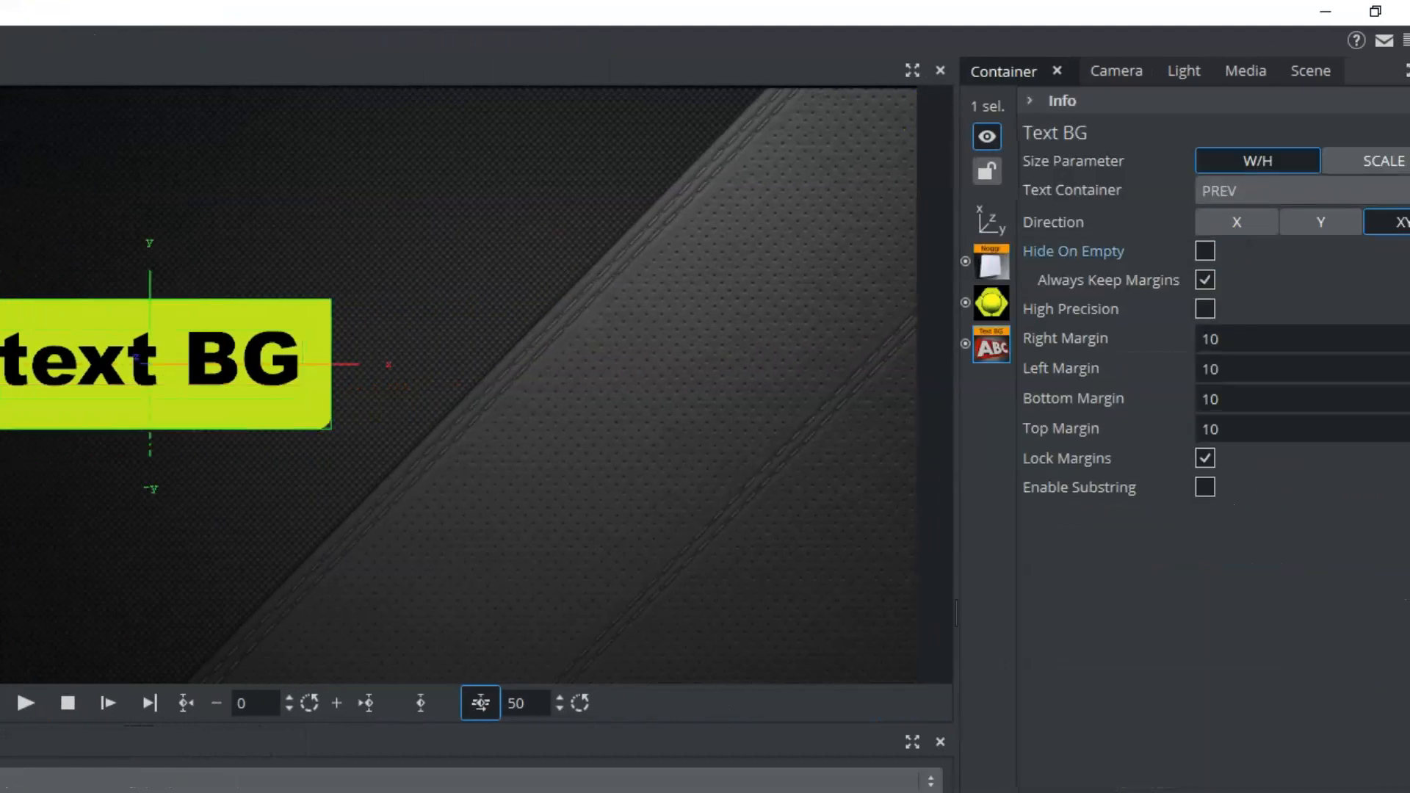
pyautogui.click(1192, 165)
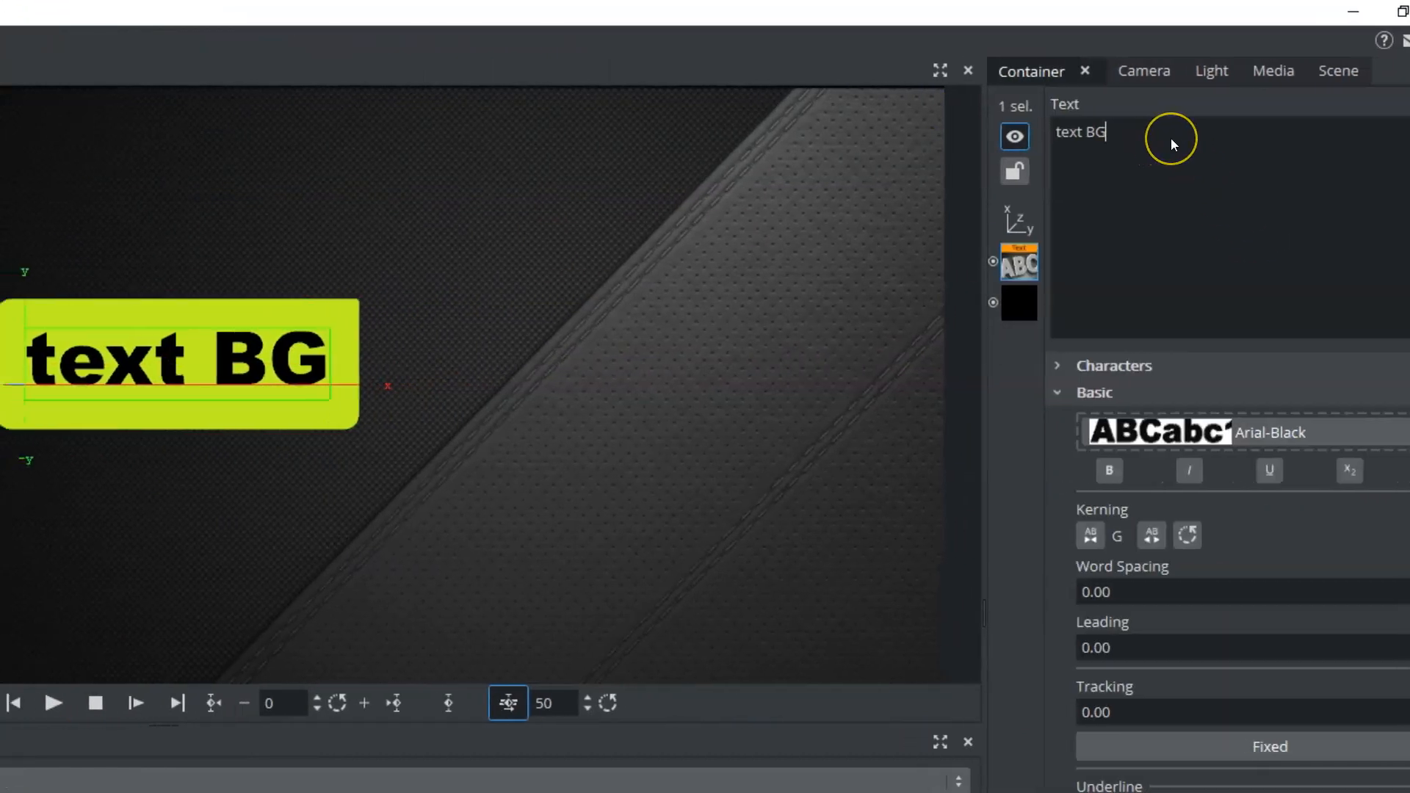
pyautogui.press('BackSpace')
pyautogui.press('BackSpace')
pyautogui.press('BackSpace')
pyautogui.press('BackSpace')
pyautogui.press('BackSpace')
pyautogui.press('BackSpace')
pyautogui.press('BackSpace')
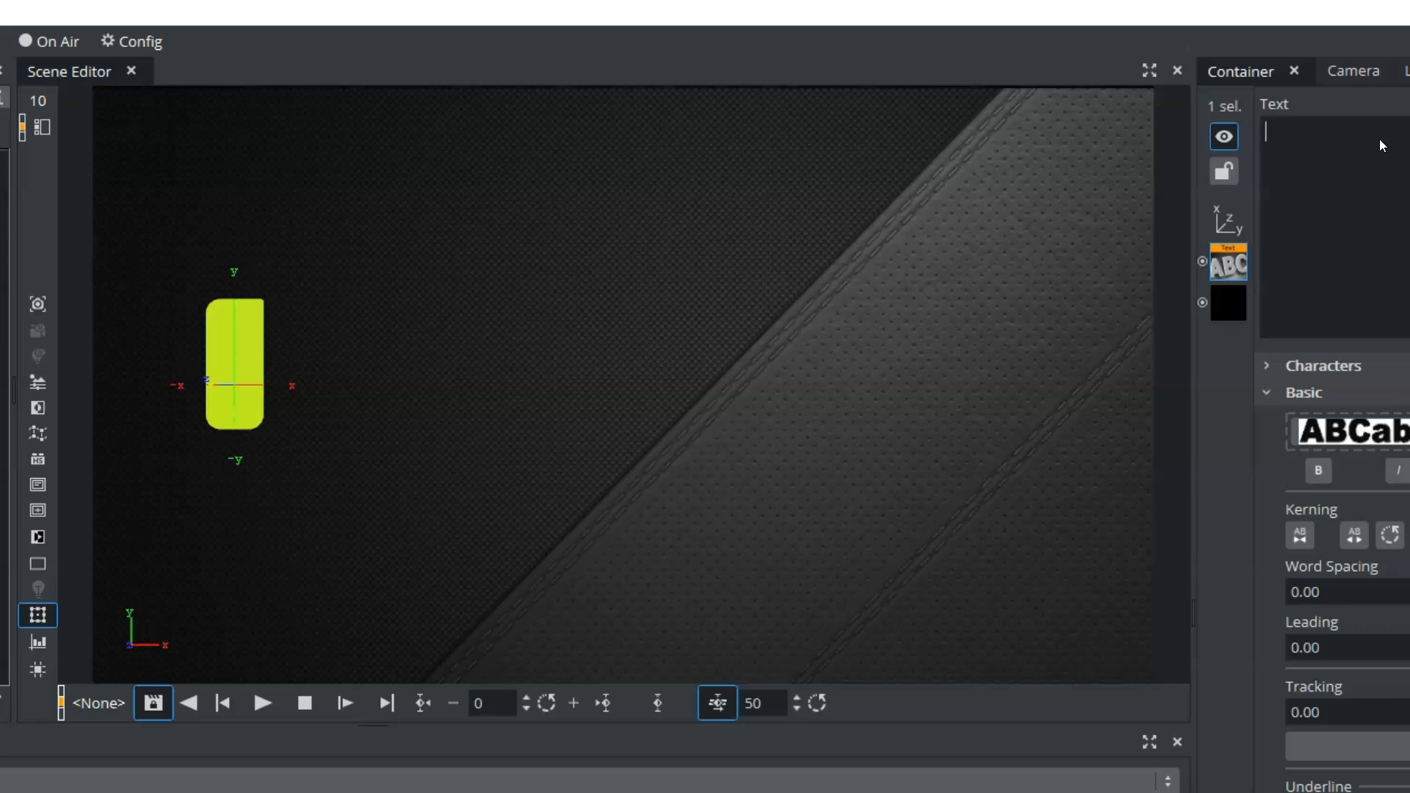
# - Enter "Text BG" as the Arial-Black container's text
pyautogui.write('Text ')
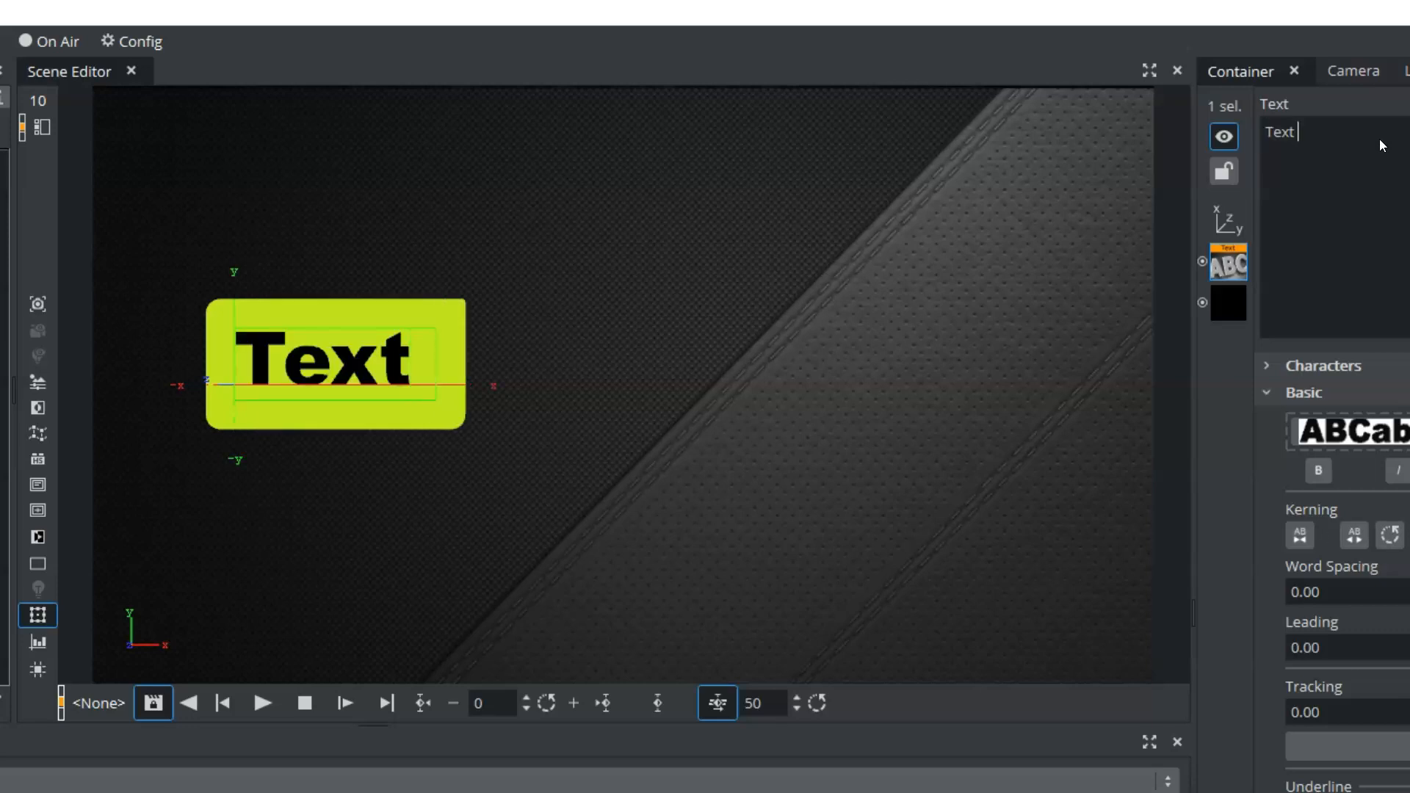
pyautogui.write('BGF')
pyautogui.press('BackSpace')
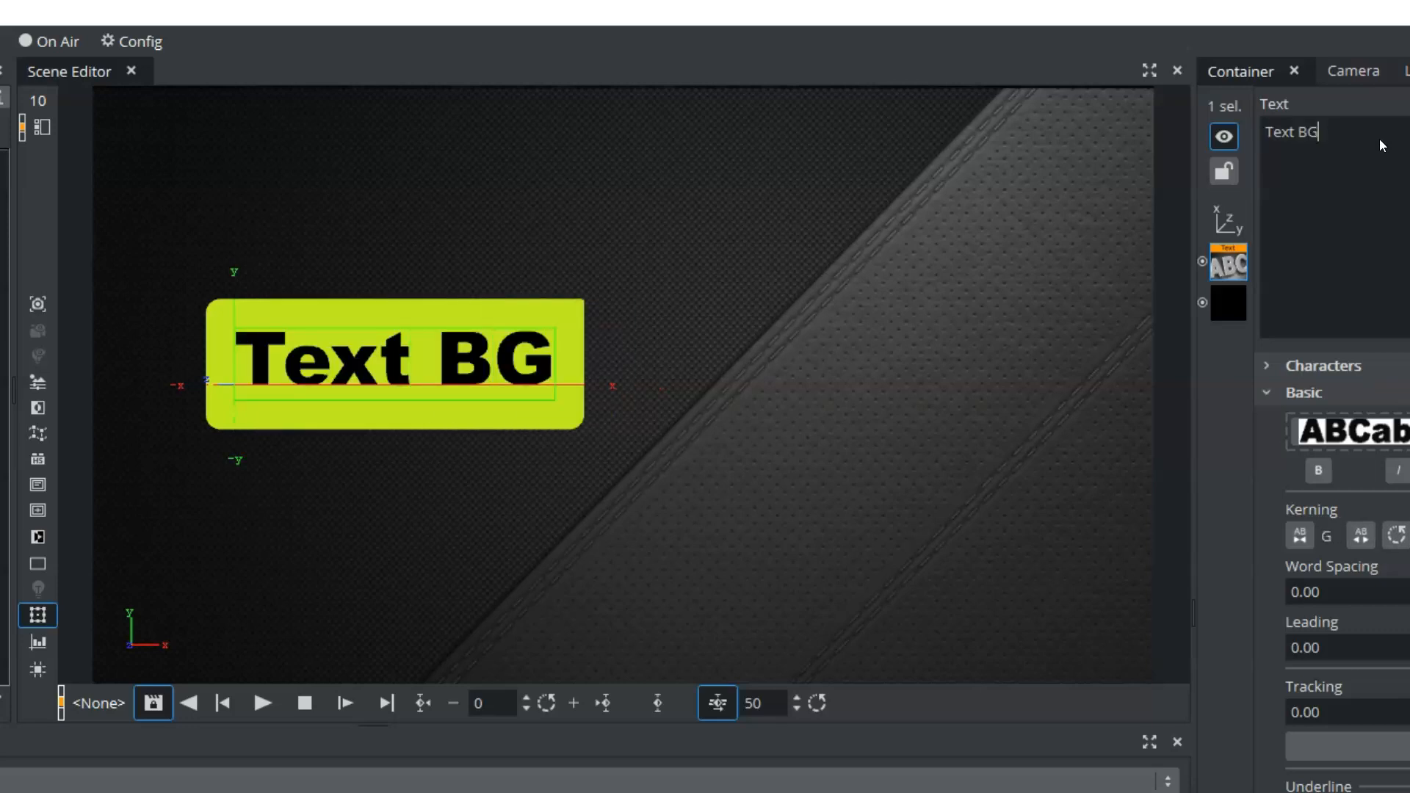
# - Turn off Always Keep Margins in the Noggi's Text BG settings
pyautogui.click(1228, 345)
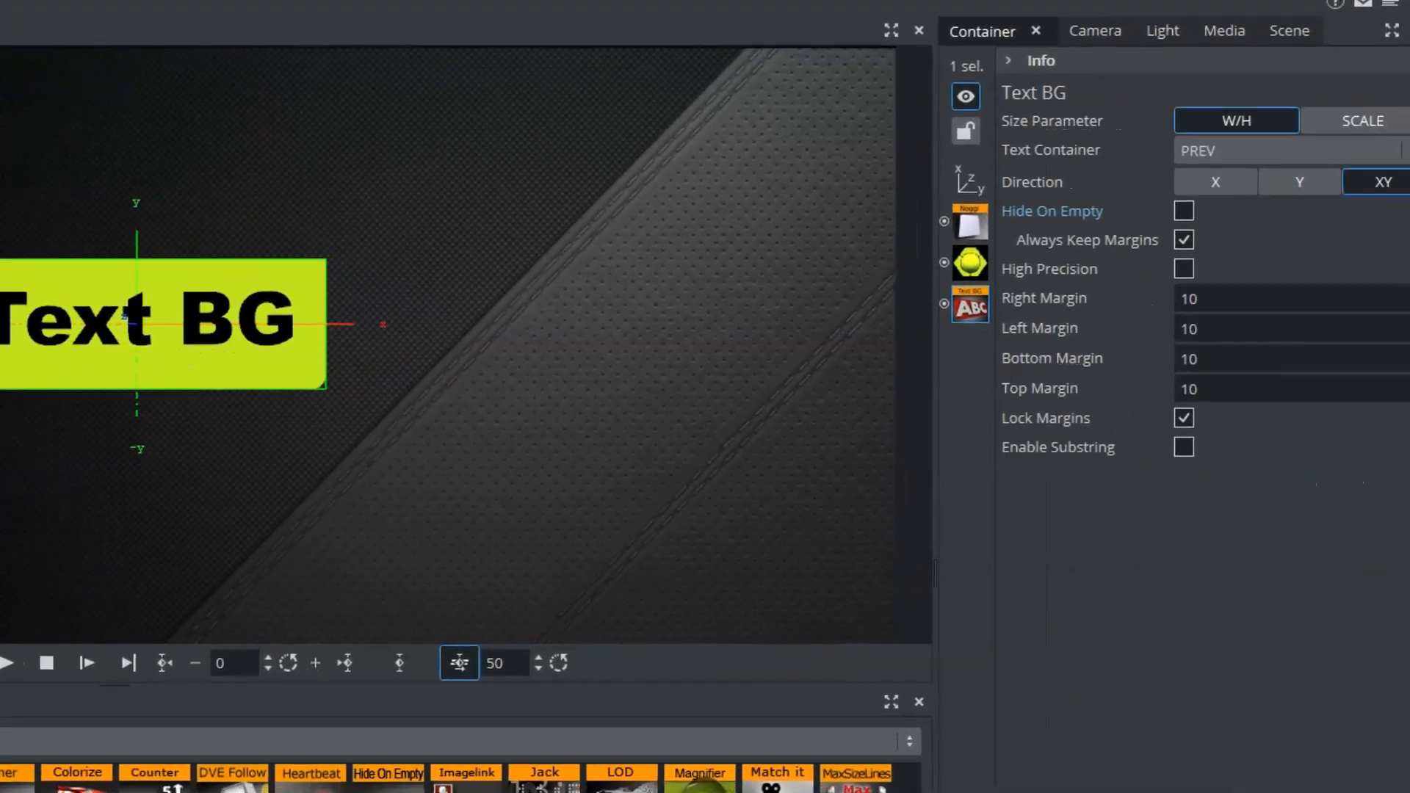
pyautogui.click(1167, 232)
pyautogui.click(1161, 234)
pyautogui.click(1162, 237)
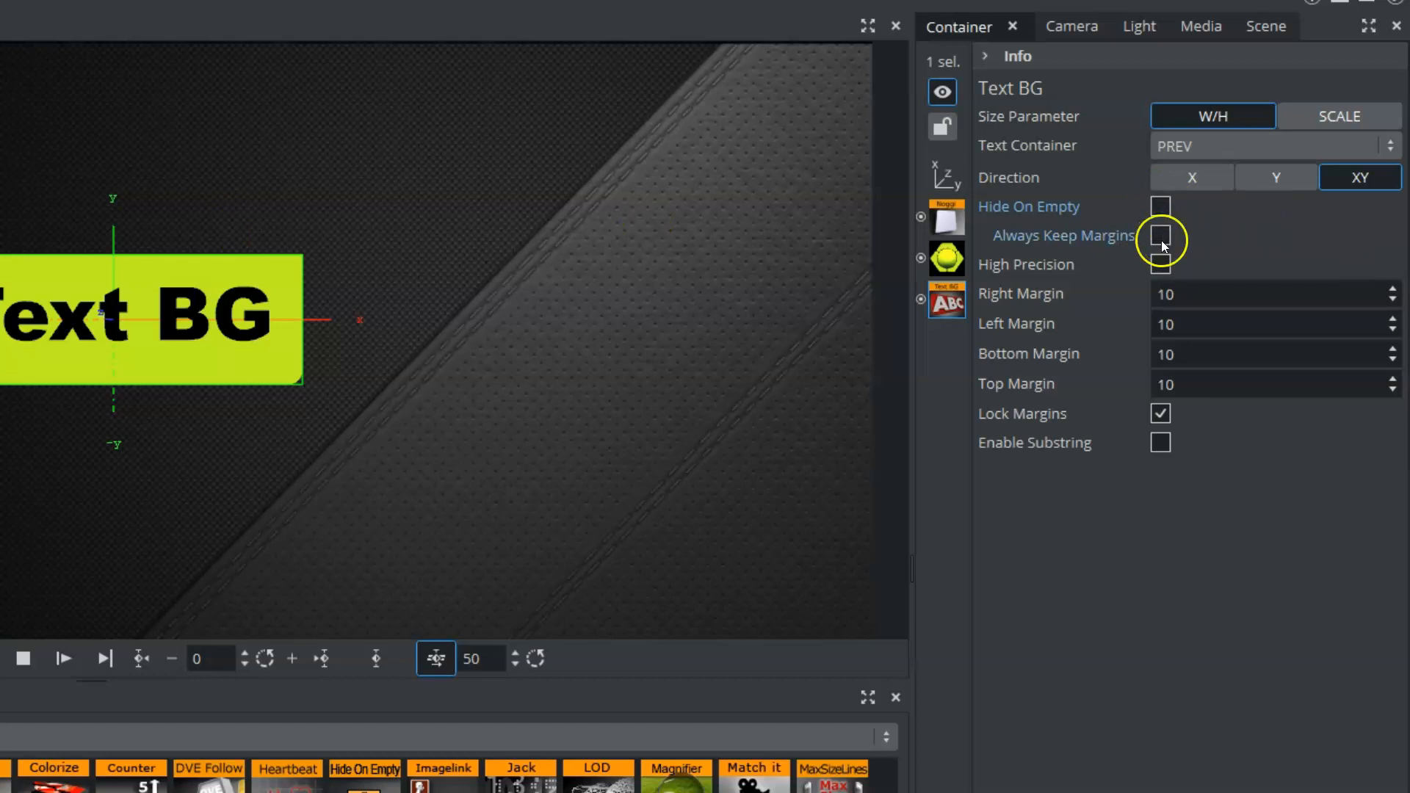
# - Try High Precision for the Text BG margins and switch it back off
pyautogui.click(1162, 266)
pyautogui.click(1189, 302)
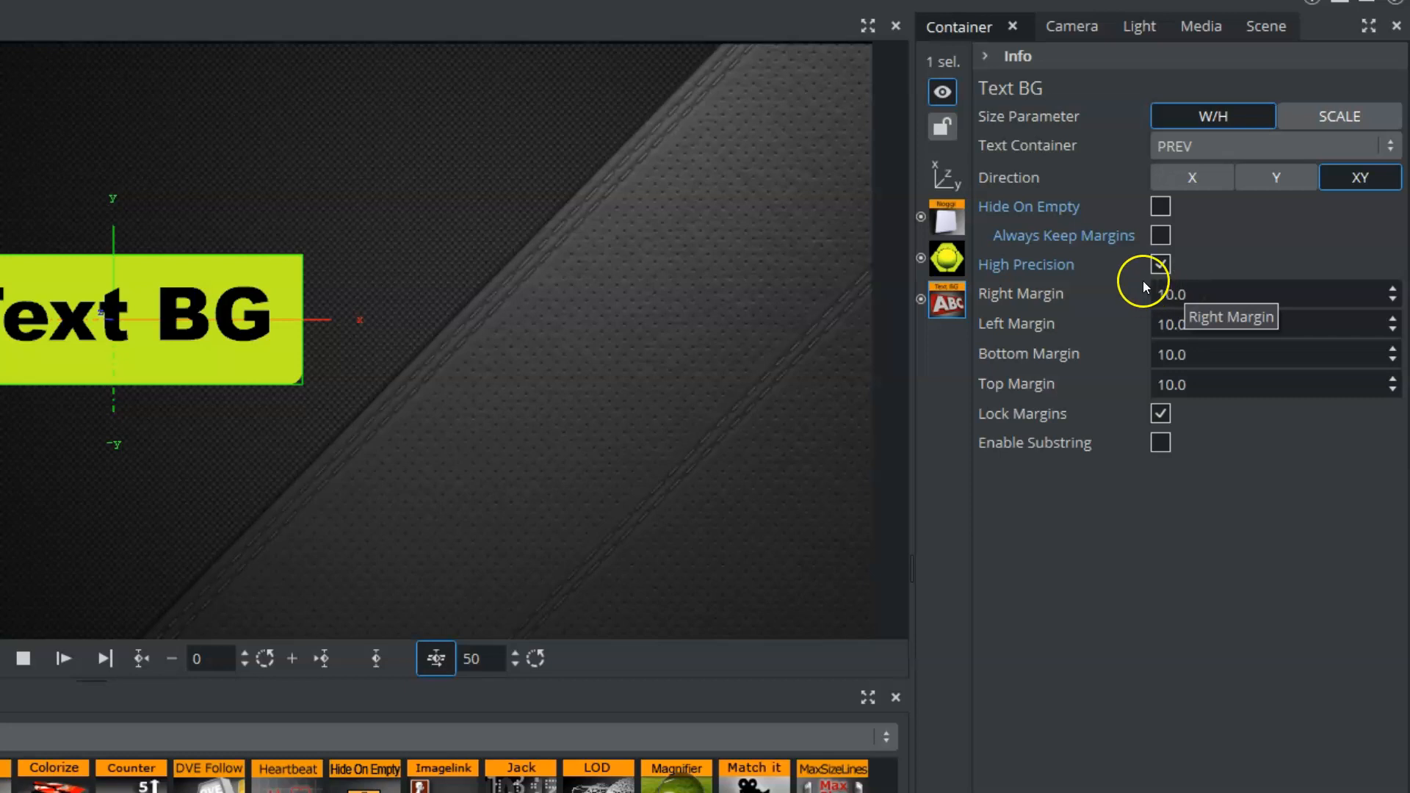
pyautogui.click(1158, 268)
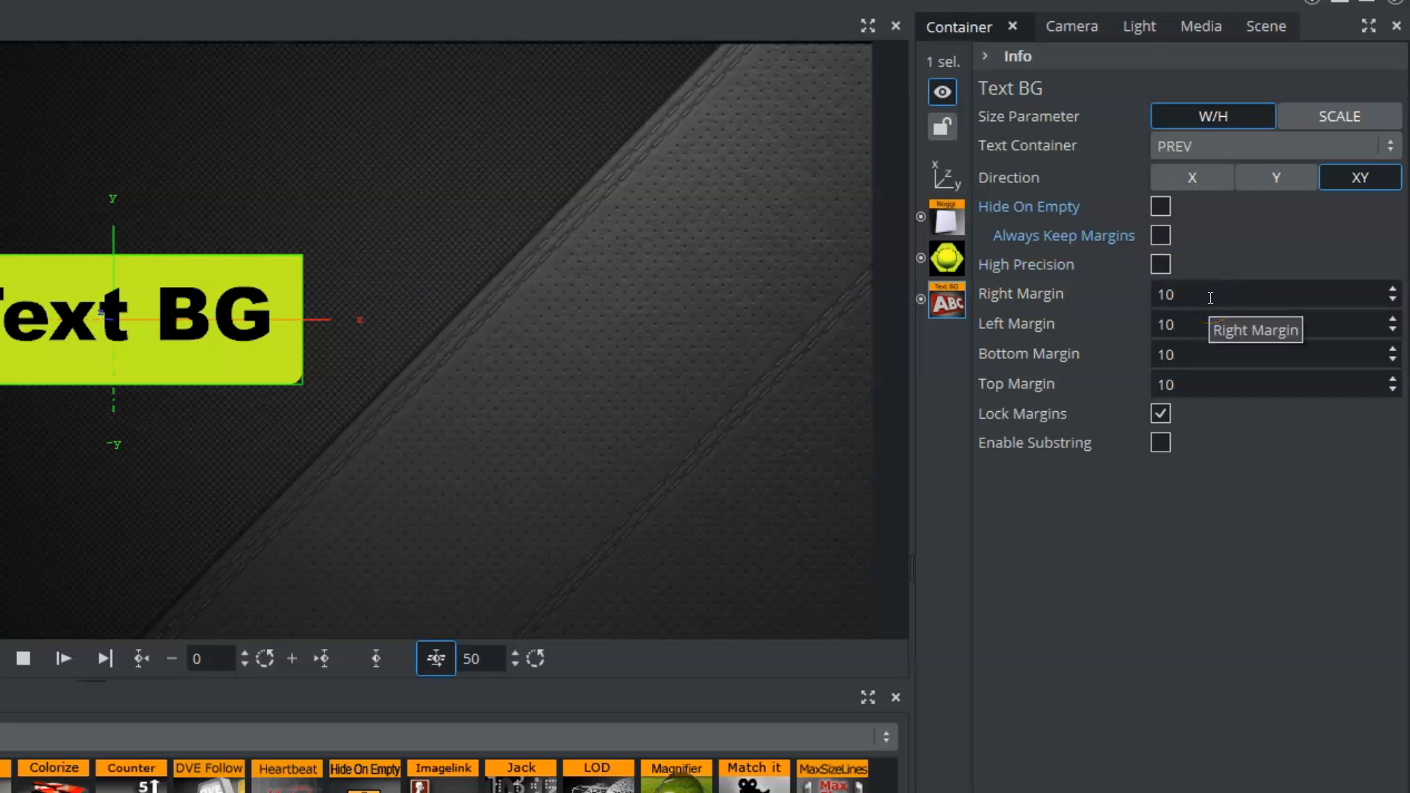
# - Try locked margins of 42 horizontally and 3 vertically, and unlock them to set right 43, left 21, bottom -6 and top 1
pyautogui.moveTo(1191, 291); pyautogui.dragTo(1218, 293)
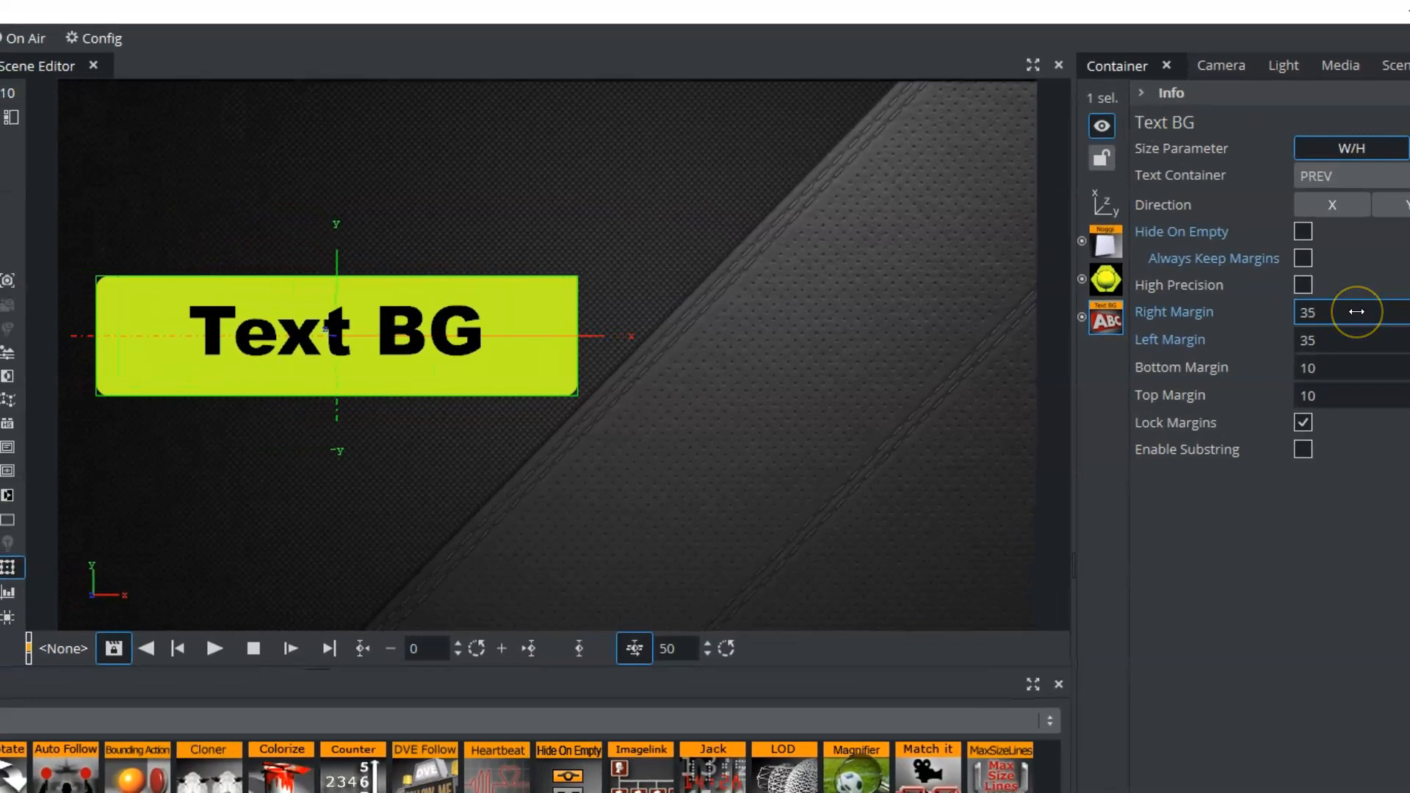
pyautogui.moveTo(1356, 311); pyautogui.dragTo(1139, 434)
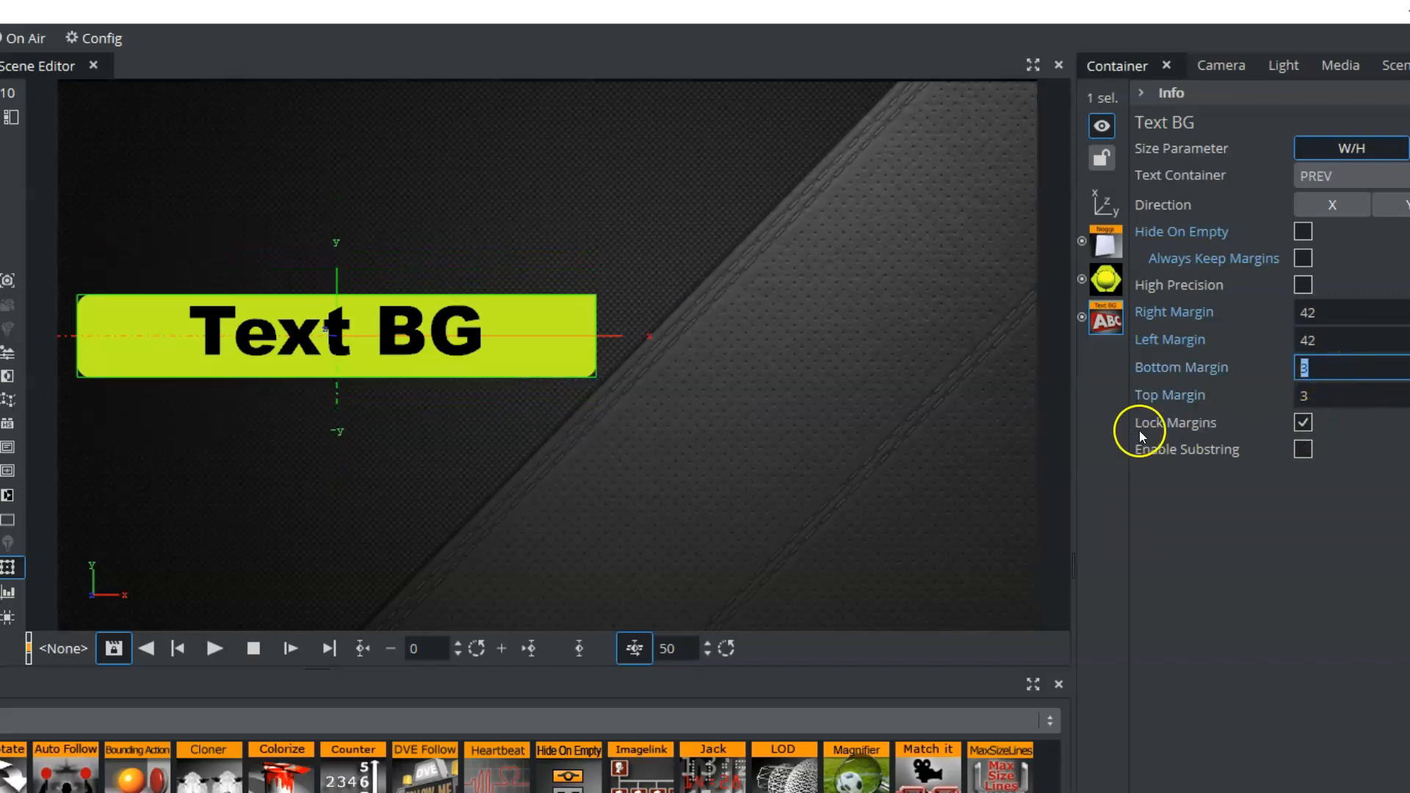
pyautogui.click(1304, 427)
pyautogui.moveTo(1341, 330); pyautogui.dragTo(1318, 398)
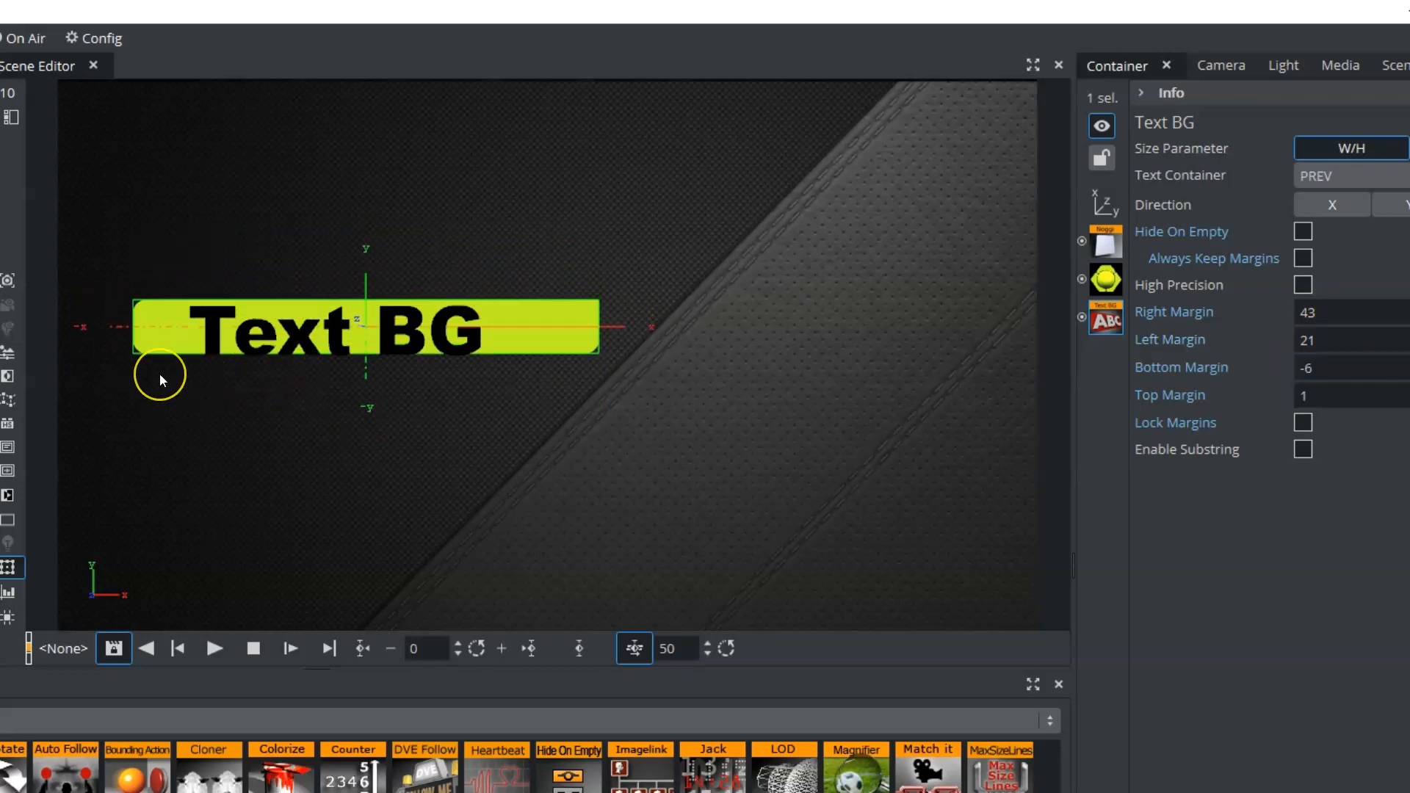